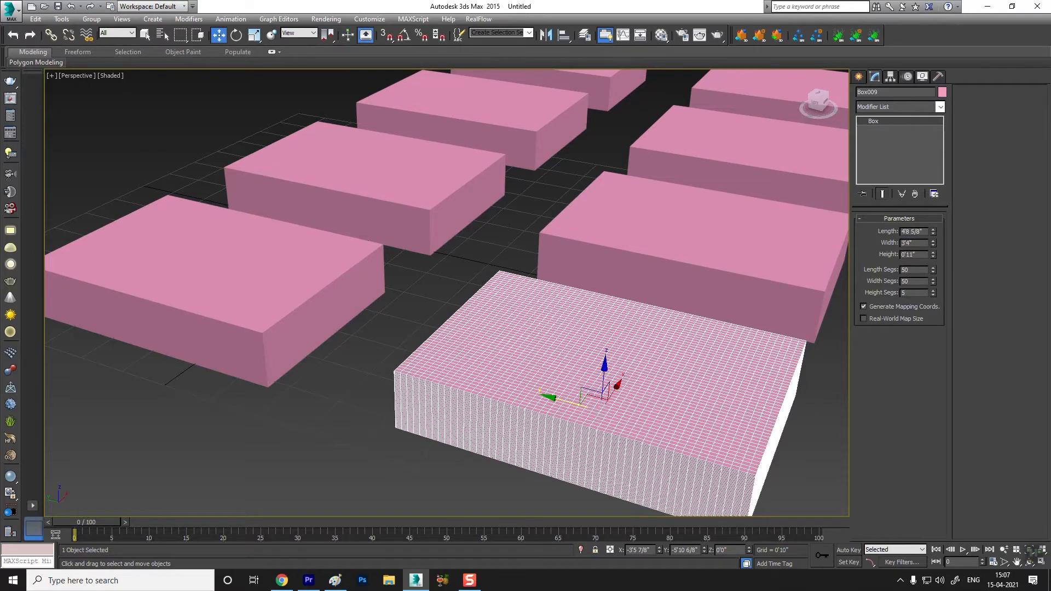
Set the front box of the third column to 100 length, 100 width and 20 height segments
{"action": "scroll", "coordinate": [509, 378], "scroll_direction": "down", "scroll_amount": 5}
{"action": "scroll", "coordinate": [509, 378], "scroll_direction": "up", "scroll_amount": 5}
{"action": "left_click", "coordinate": [510, 378]}
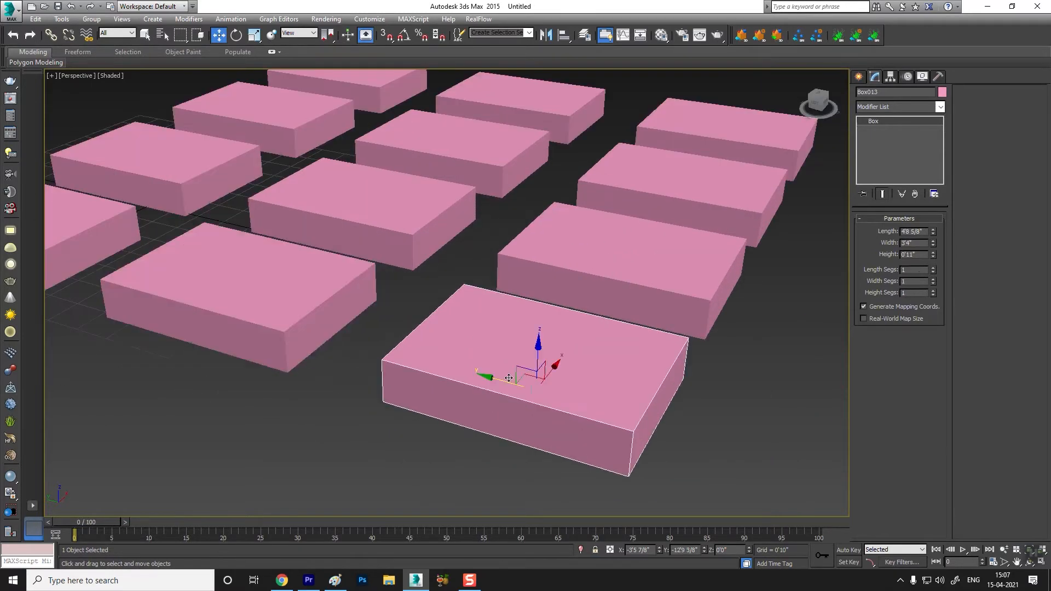
{"action": "type", "text": "100"}
{"action": "key", "text": "Tab"}
{"action": "type", "text": "100"}
{"action": "key", "text": "Tab"}
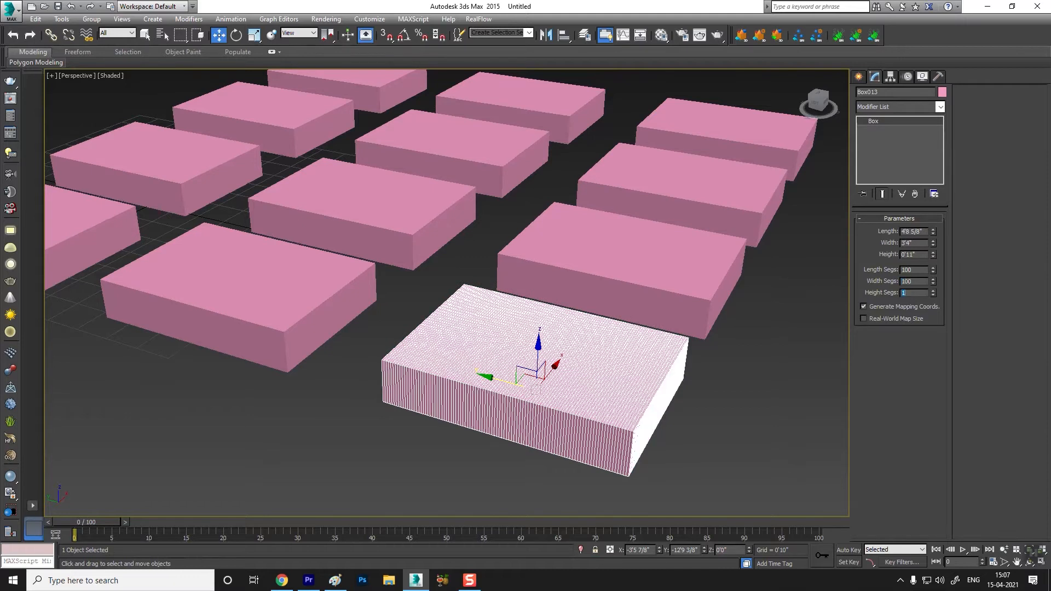
{"action": "key", "text": "Return"}
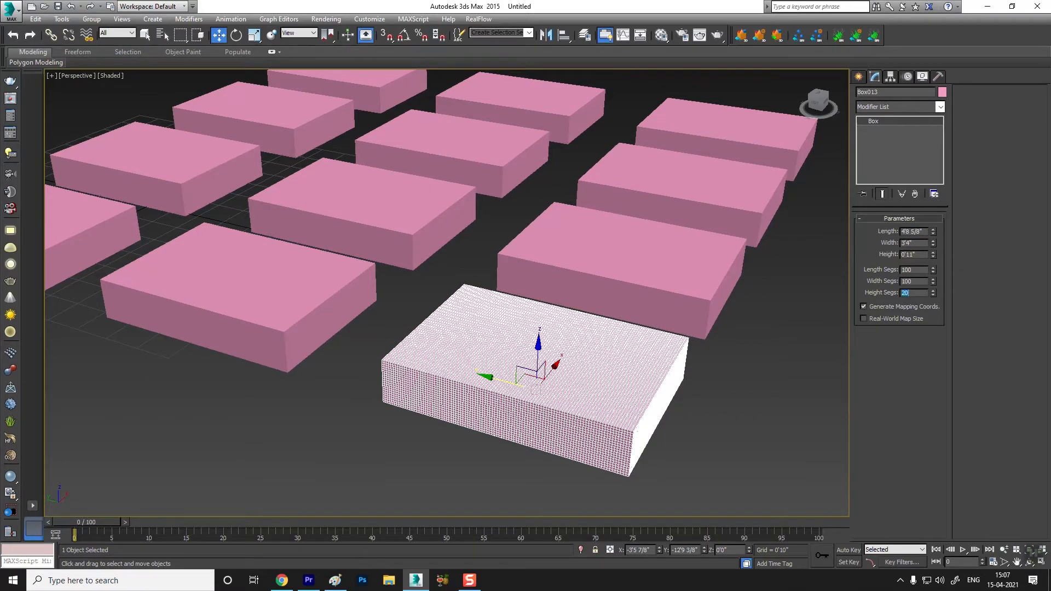
{"action": "scroll", "coordinate": [478, 208], "scroll_direction": "down", "scroll_amount": 5}
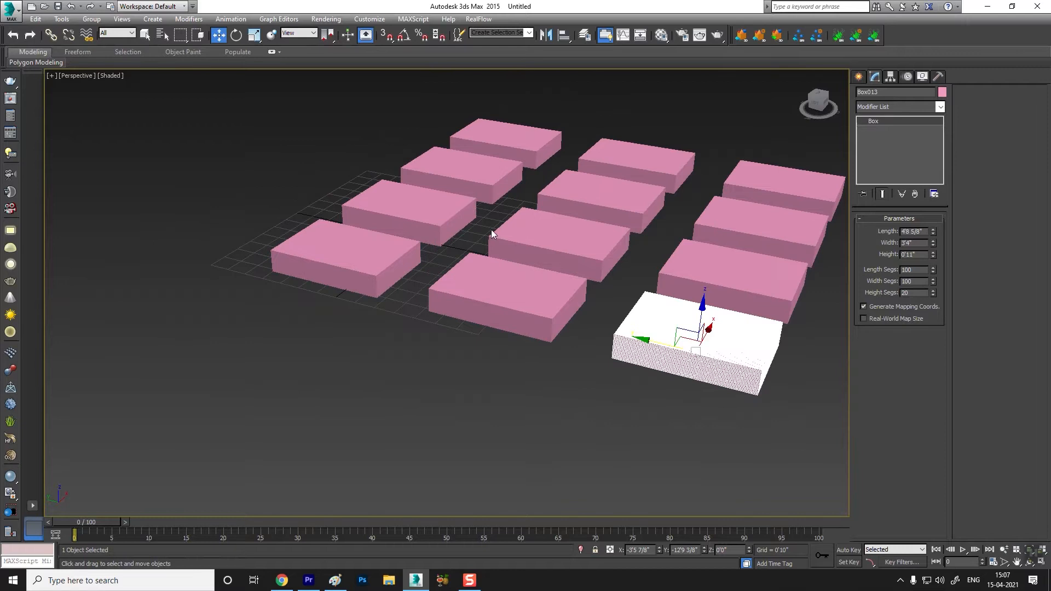
{"action": "middle_click_drag", "start_coordinate": [565, 347], "coordinate": [444, 304], "text": "alt"}
{"action": "scroll", "coordinate": [302, 252], "scroll_direction": "up", "scroll_amount": 3}
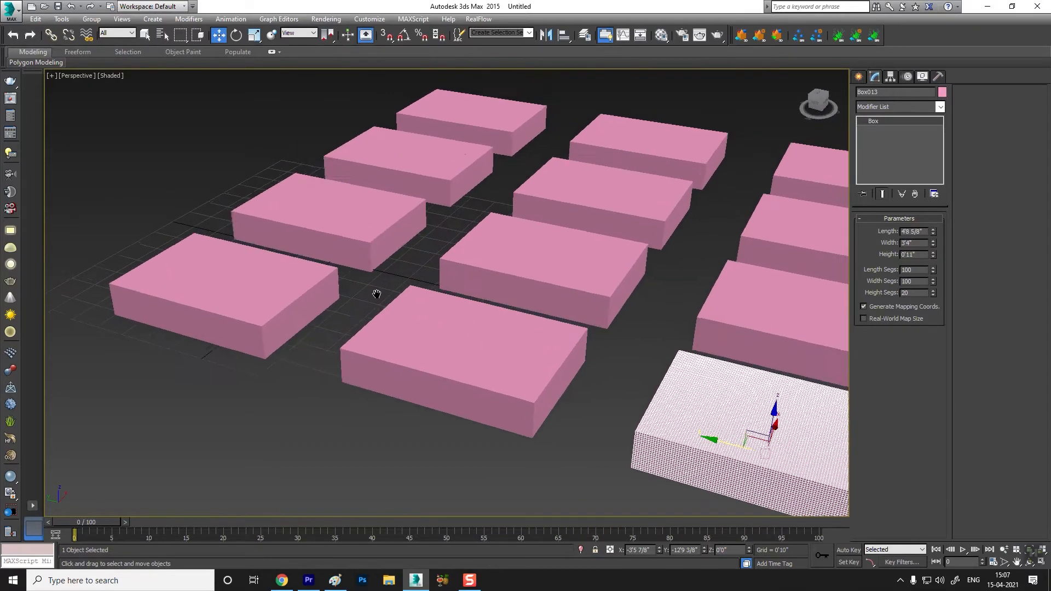
{"action": "scroll", "coordinate": [380, 290], "scroll_direction": "down", "scroll_amount": 3}
{"action": "left_click", "coordinate": [285, 278]}
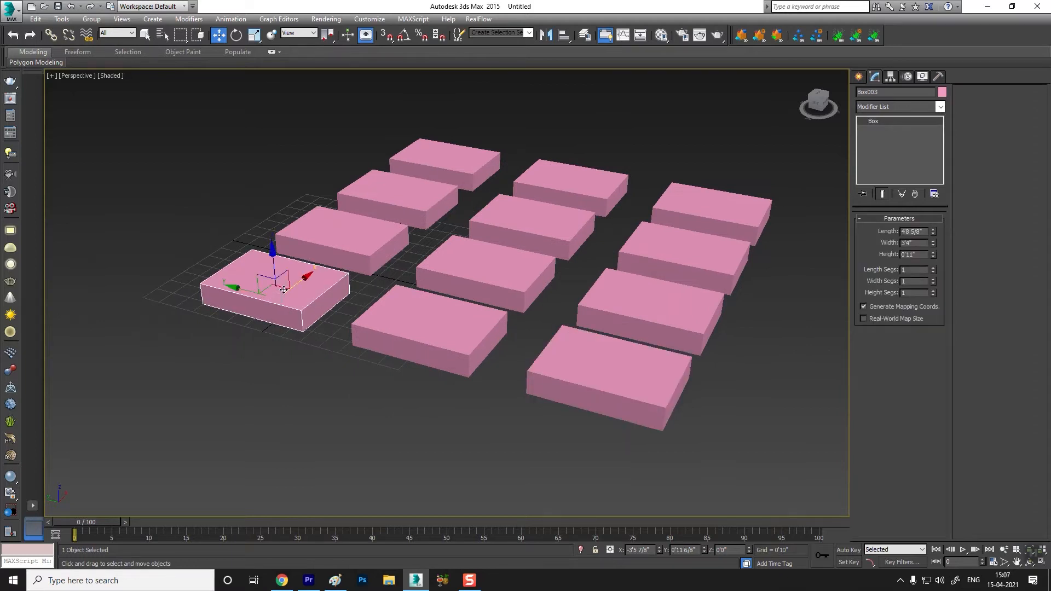
{"action": "scroll", "coordinate": [327, 308], "scroll_direction": "up", "scroll_amount": 5}
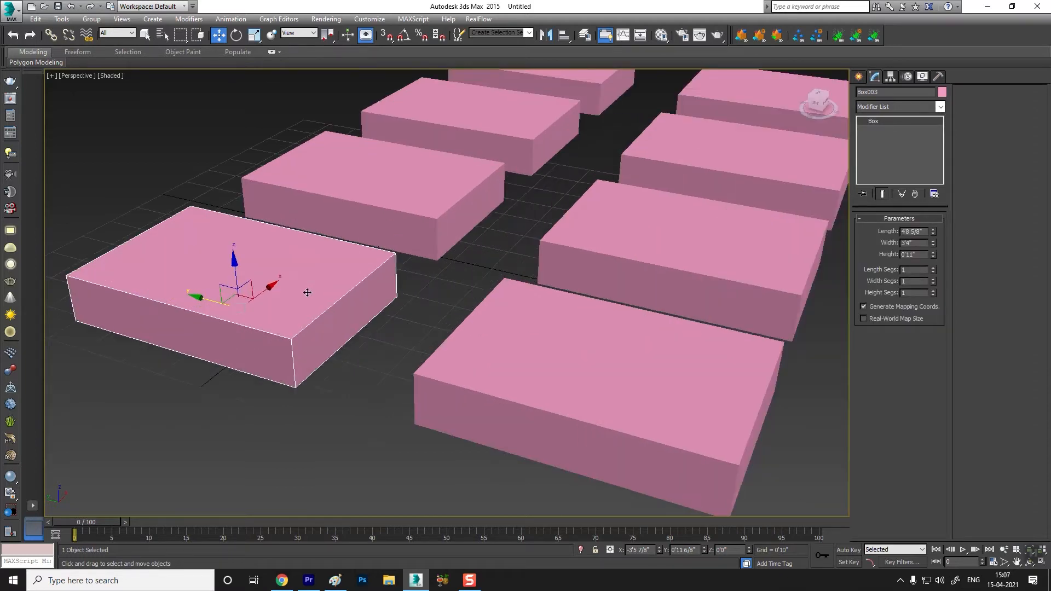
{"action": "scroll", "coordinate": [315, 286], "scroll_direction": "down", "scroll_amount": 5}
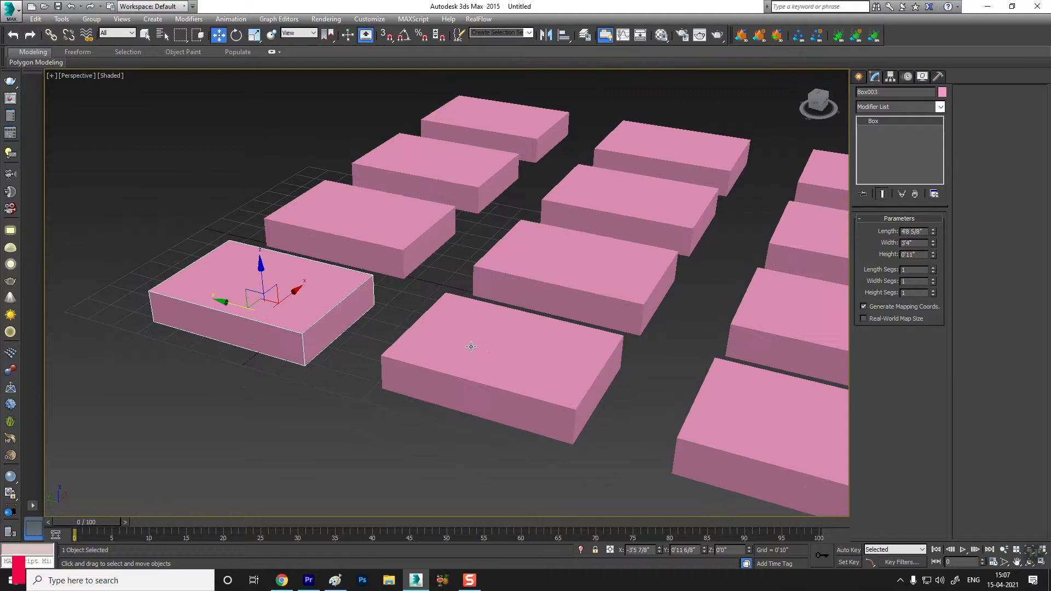
Delete the three boxes behind the front box in both the second and third columns
{"action": "middle_click_drag", "start_coordinate": [470, 347], "coordinate": [377, 345]}
{"action": "left_click", "coordinate": [446, 258]}
{"action": "key", "text": "Delete"}
{"action": "left_click", "coordinate": [540, 204]}
{"action": "key", "text": "Delete"}
{"action": "left_click", "coordinate": [575, 150]}
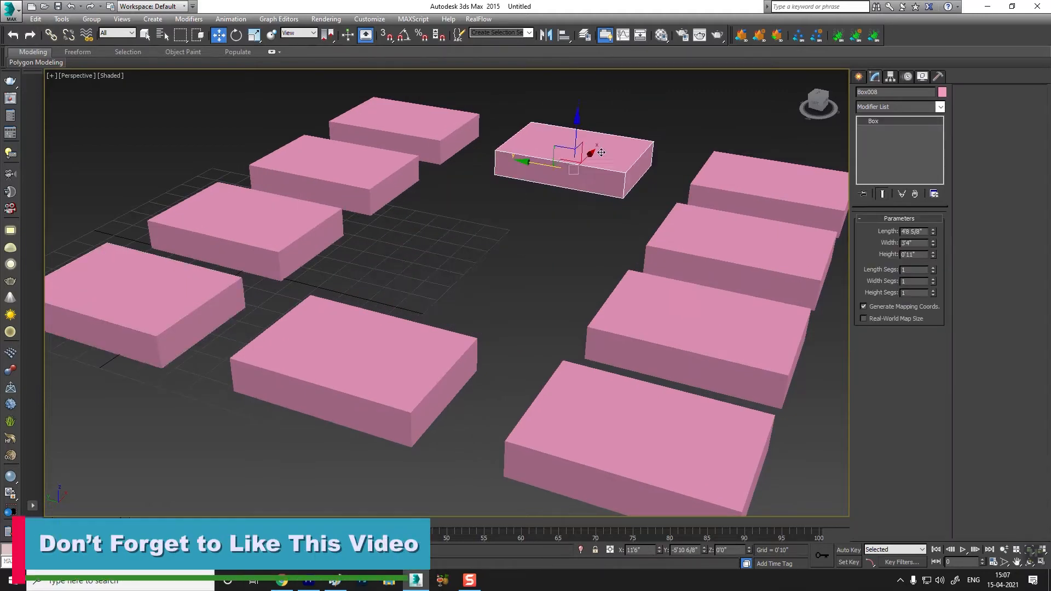
{"action": "key", "text": "Delete"}
{"action": "left_click", "coordinate": [697, 318]}
{"action": "key", "text": "Delete"}
{"action": "left_click", "coordinate": [739, 243]}
{"action": "key", "text": "Delete"}
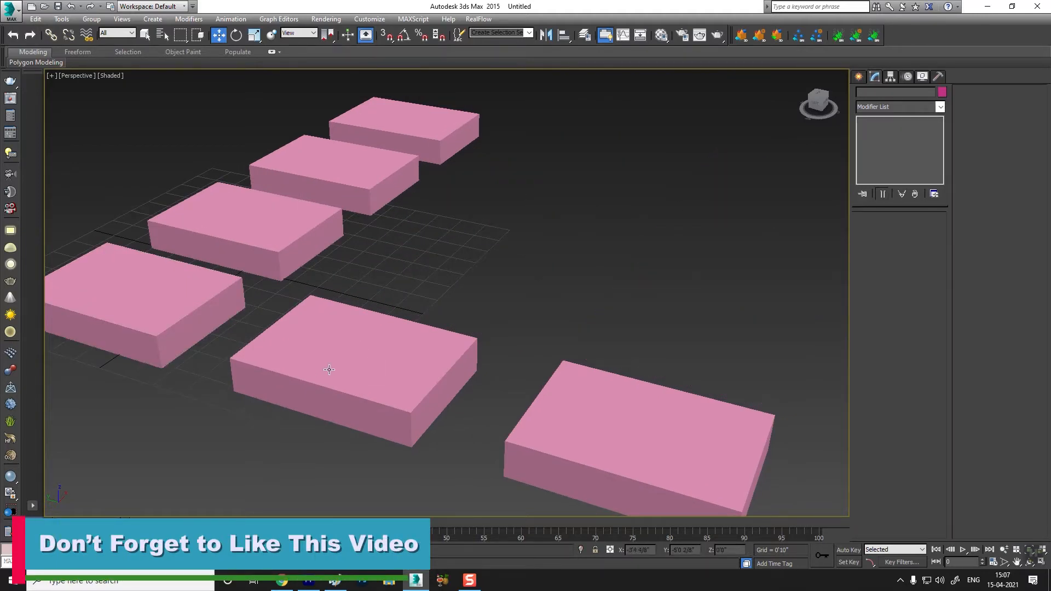
Make three copies of the second column's front box in a row behind it along the X axis
{"action": "left_click", "coordinate": [329, 370]}
{"action": "left_click_drag", "start_coordinate": [389, 353], "coordinate": [484, 268]}
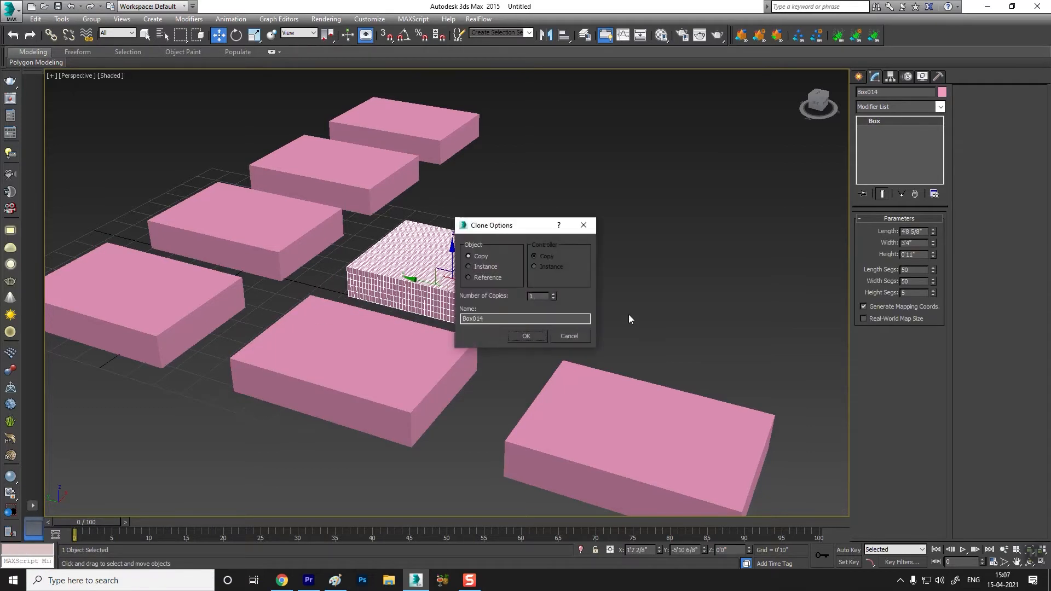
{"action": "key", "text": "Return"}
Make three copies of the third column's densely segmented front box in a row behind it along the X axis
{"action": "left_click", "coordinate": [631, 433]}
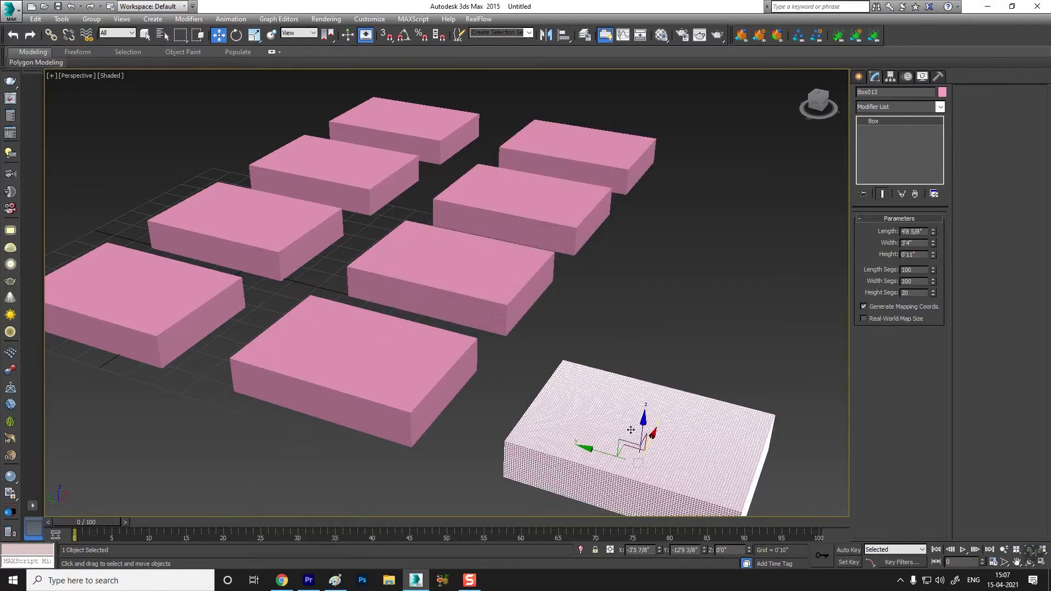
{"action": "mouse_move", "coordinate": [655, 435]}
{"action": "left_mouse_down", "text": "shift"}
{"action": "mouse_move", "coordinate": [681, 366]}
{"action": "mouse_move", "coordinate": [712, 326]}
{"action": "left_mouse_up", "text": "shift"}
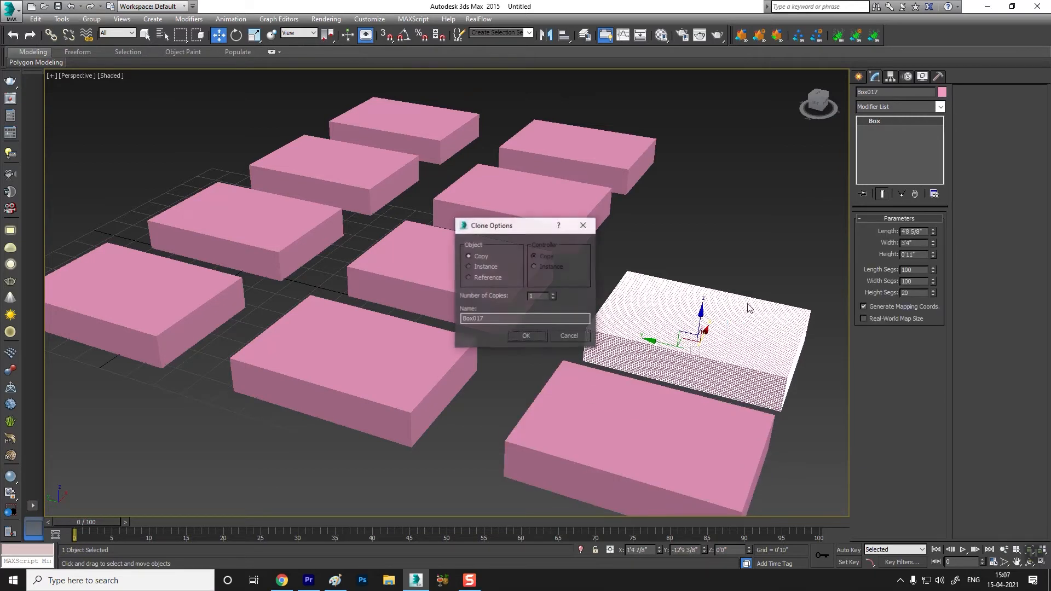
{"action": "left_click", "coordinate": [553, 293]}
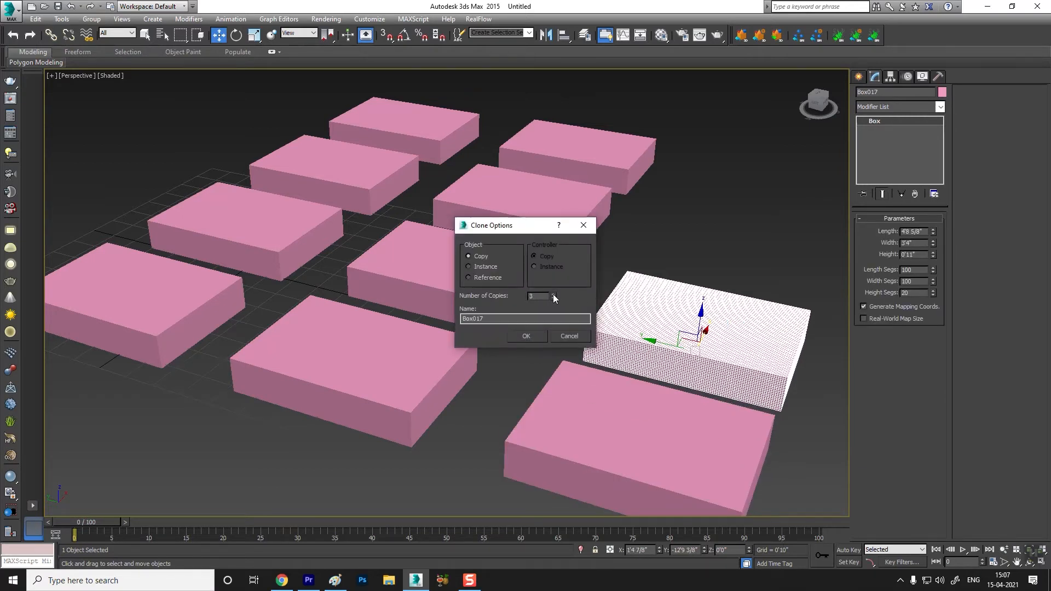
{"action": "left_click", "coordinate": [527, 336]}
Apply a Smooth modifier with Auto Smooth enabled to the front box of the first column
{"action": "scroll", "coordinate": [307, 334], "scroll_direction": "up", "scroll_amount": 4}
{"action": "middle_click_drag", "start_coordinate": [307, 335], "coordinate": [427, 376]}
{"action": "scroll", "coordinate": [427, 377], "scroll_direction": "down", "scroll_amount": 5}
{"action": "left_click", "coordinate": [213, 311]}
{"action": "left_click", "coordinate": [881, 109]}
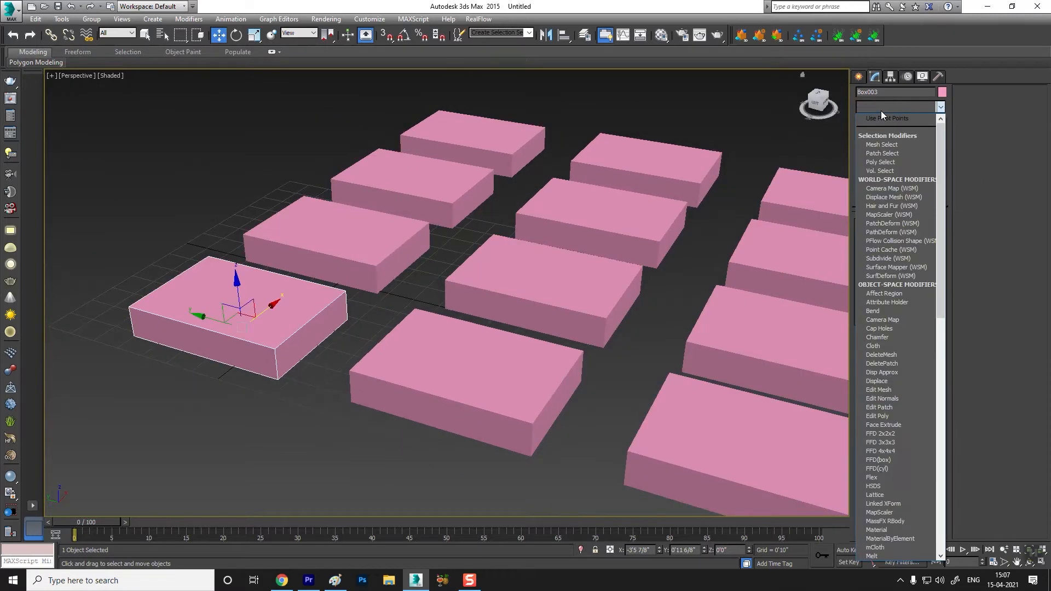
{"action": "key", "text": "s"}
{"action": "key", "text": "m"}
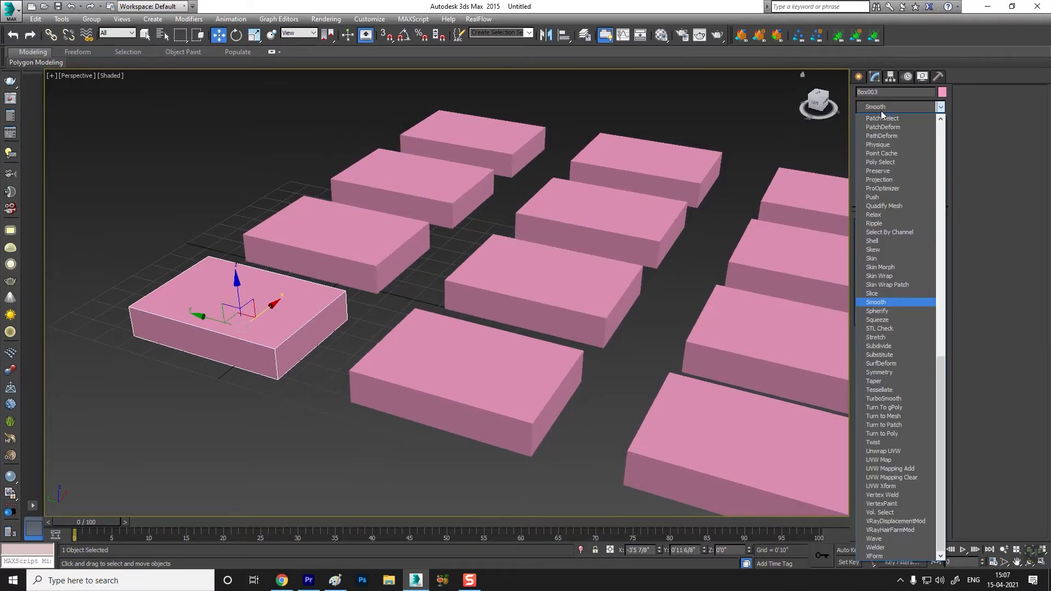
{"action": "left_click", "coordinate": [885, 301]}
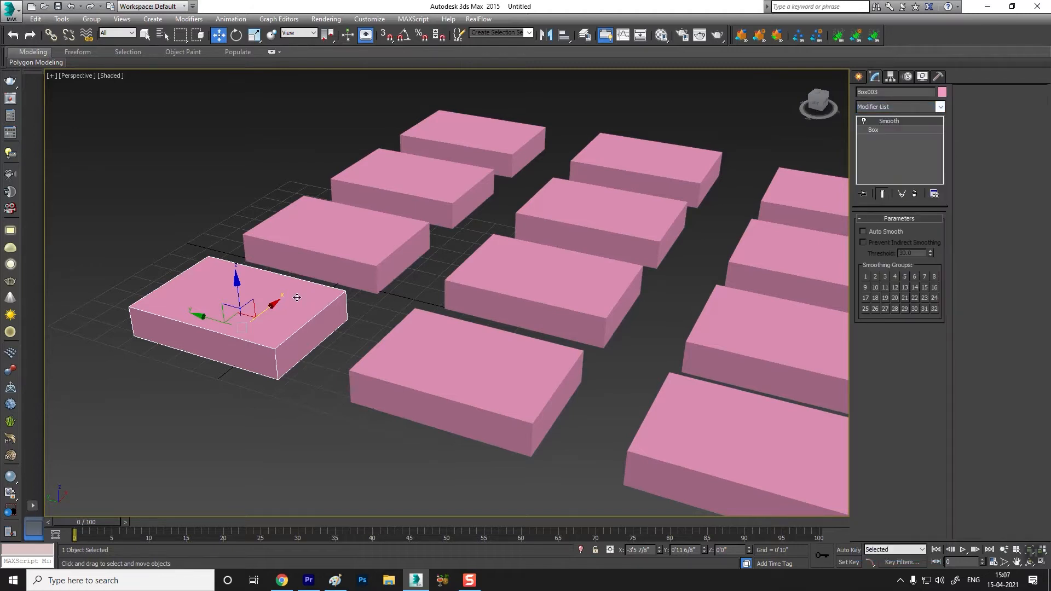
{"action": "scroll", "coordinate": [260, 342], "scroll_direction": "up", "scroll_amount": 5}
{"action": "middle_click_drag", "start_coordinate": [260, 342], "coordinate": [317, 312]}
{"action": "scroll", "coordinate": [319, 308], "scroll_direction": "up", "scroll_amount": 4}
{"action": "scroll", "coordinate": [484, 308], "scroll_direction": "down", "scroll_amount": 2}
{"action": "middle_click_drag", "start_coordinate": [413, 343], "coordinate": [425, 332]}
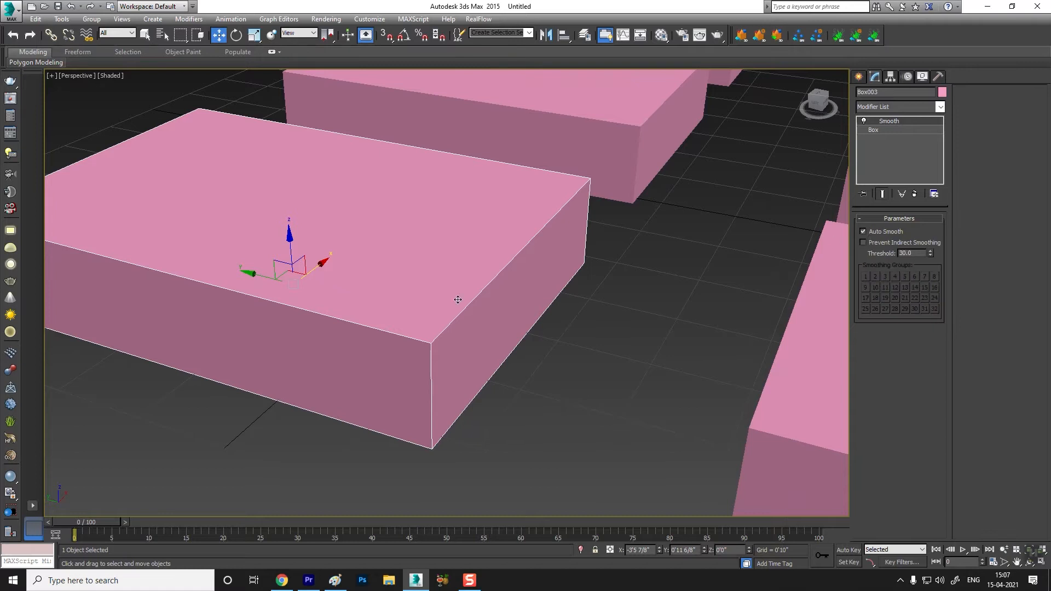
Examine the corner and edges of the first column's smoothed front box up close
{"action": "scroll", "coordinate": [458, 300], "scroll_direction": "up", "scroll_amount": 4}
{"action": "scroll", "coordinate": [435, 324], "scroll_direction": "down", "scroll_amount": 2}
{"action": "scroll", "coordinate": [431, 379], "scroll_direction": "down", "scroll_amount": 5}
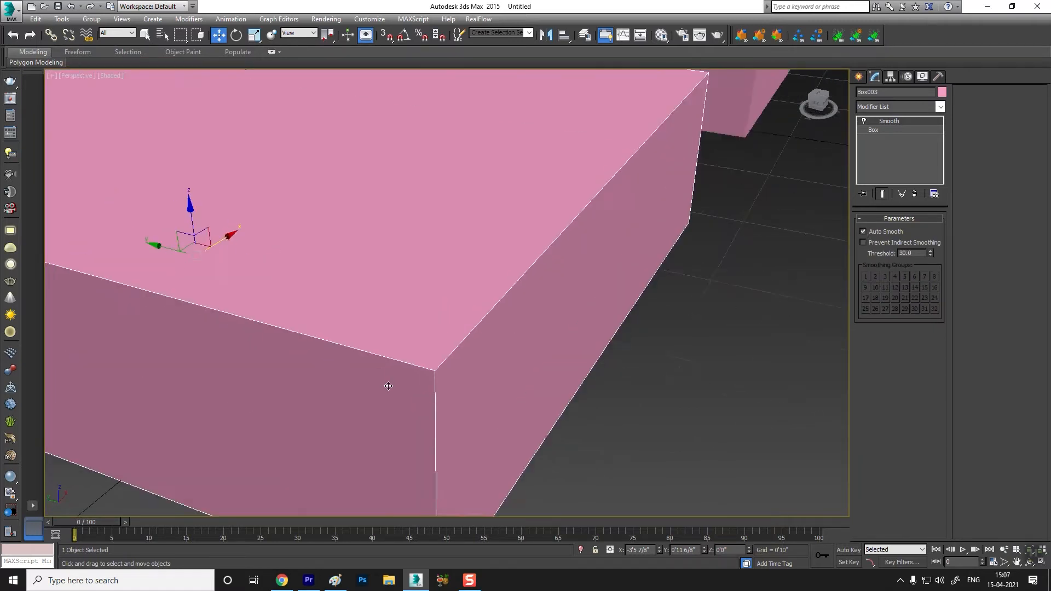
{"action": "middle_click_drag", "start_coordinate": [502, 369], "coordinate": [370, 277]}
{"action": "scroll", "coordinate": [362, 282], "scroll_direction": "down", "scroll_amount": 1}
{"action": "scroll", "coordinate": [274, 280], "scroll_direction": "up", "scroll_amount": 2}
{"action": "middle_click_drag", "start_coordinate": [273, 280], "coordinate": [290, 322]}
Apply a Smooth modifier with Auto Smooth to the 50-segment front box of the second column and check its edges
{"action": "left_click", "coordinate": [648, 427]}
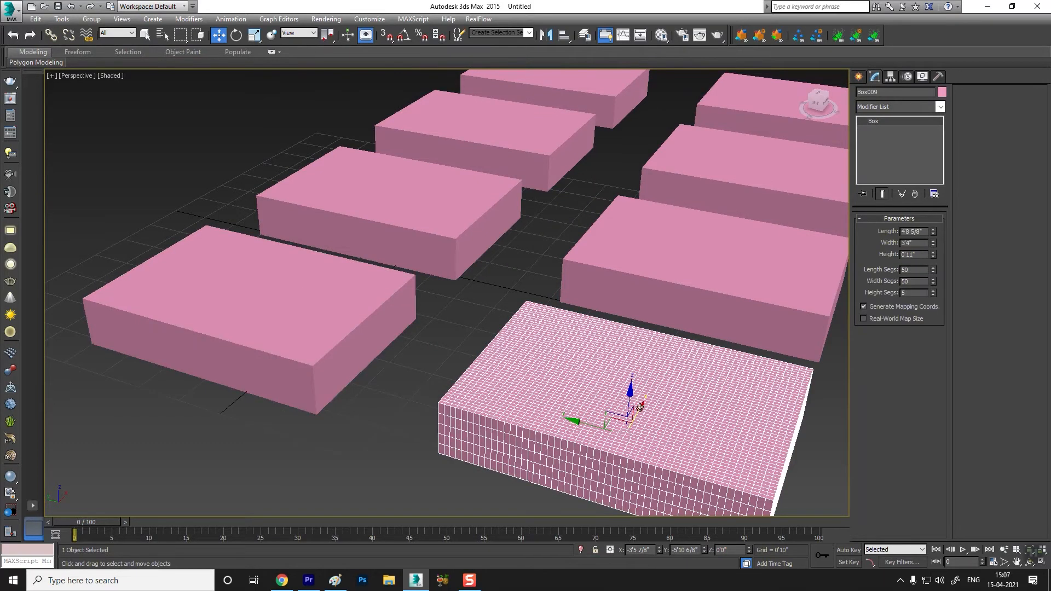
{"action": "middle_click_drag", "start_coordinate": [658, 427], "coordinate": [576, 366]}
{"action": "left_click", "coordinate": [882, 107]}
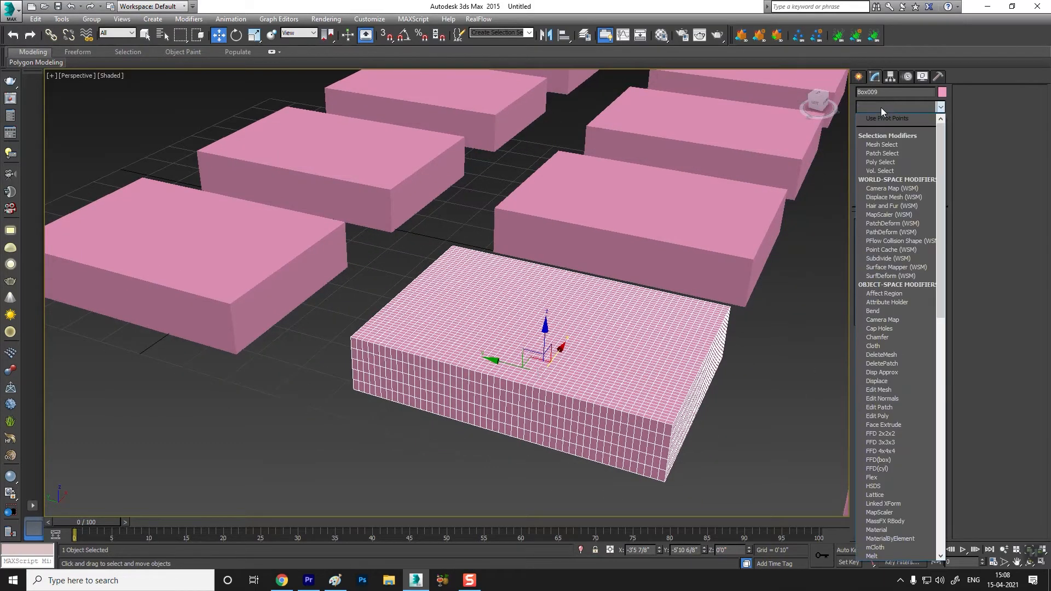
{"action": "type", "text": "smooth"}
{"action": "left_click", "coordinate": [876, 302]}
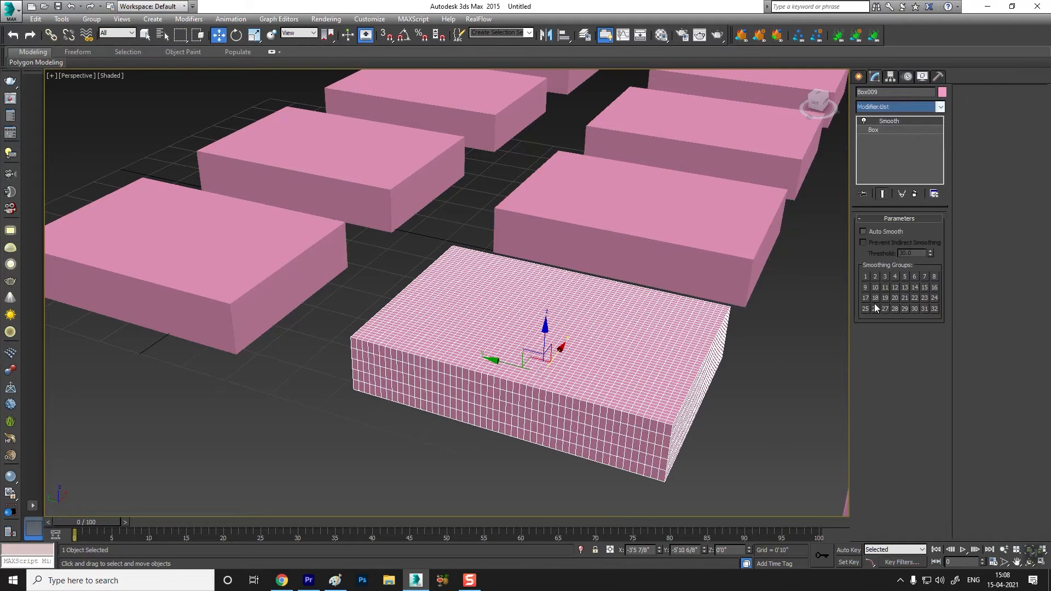
{"action": "left_click", "coordinate": [864, 231]}
{"action": "scroll", "coordinate": [550, 399], "scroll_direction": "up", "scroll_amount": 10}
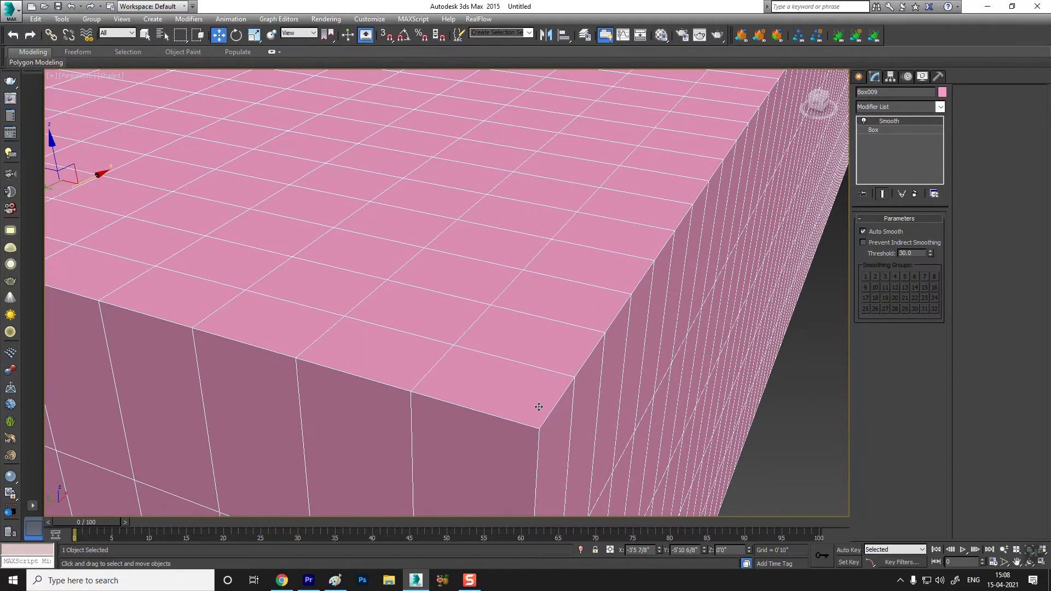
{"action": "scroll", "coordinate": [534, 395], "scroll_direction": "down", "scroll_amount": 8}
{"action": "scroll", "coordinate": [534, 395], "scroll_direction": "up", "scroll_amount": 5}
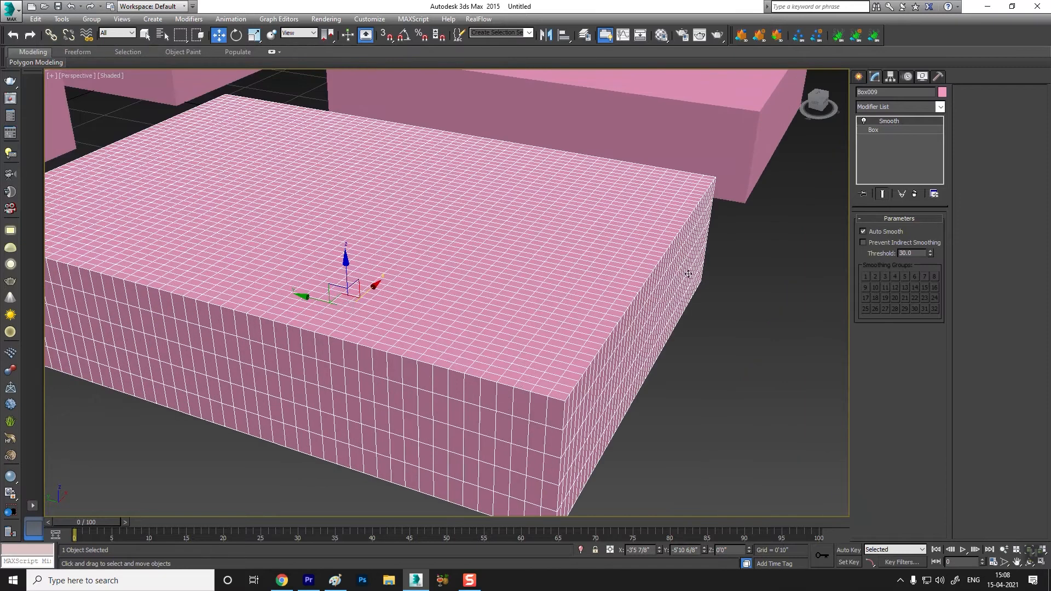
{"action": "scroll", "coordinate": [688, 273], "scroll_direction": "down", "scroll_amount": 8}
{"action": "scroll", "coordinate": [506, 313], "scroll_direction": "up", "scroll_amount": 3}
Apply a Smooth modifier with Auto Smooth to the 100-segment front box of the third column and check its edges
{"action": "middle_click_drag", "start_coordinate": [627, 322], "coordinate": [542, 334]}
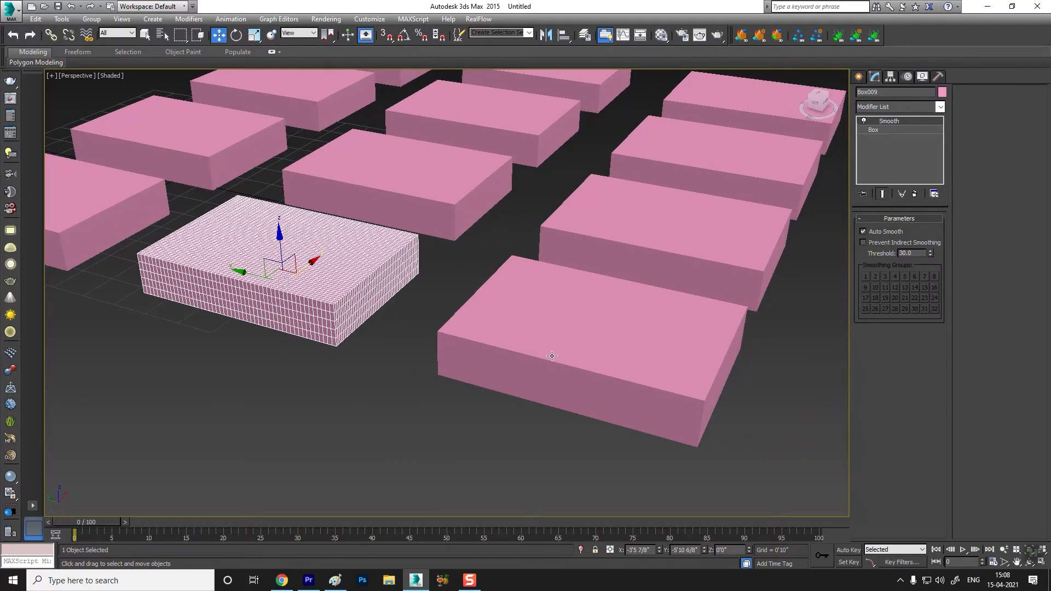
{"action": "left_click", "coordinate": [542, 334]}
{"action": "left_click", "coordinate": [890, 106]}
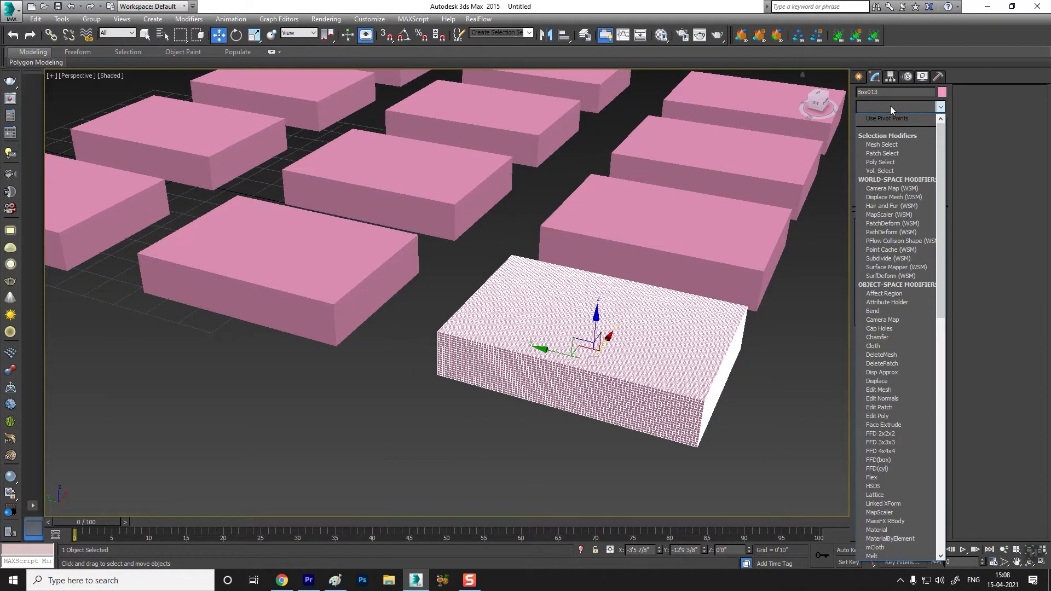
{"action": "type", "text": "sm"}
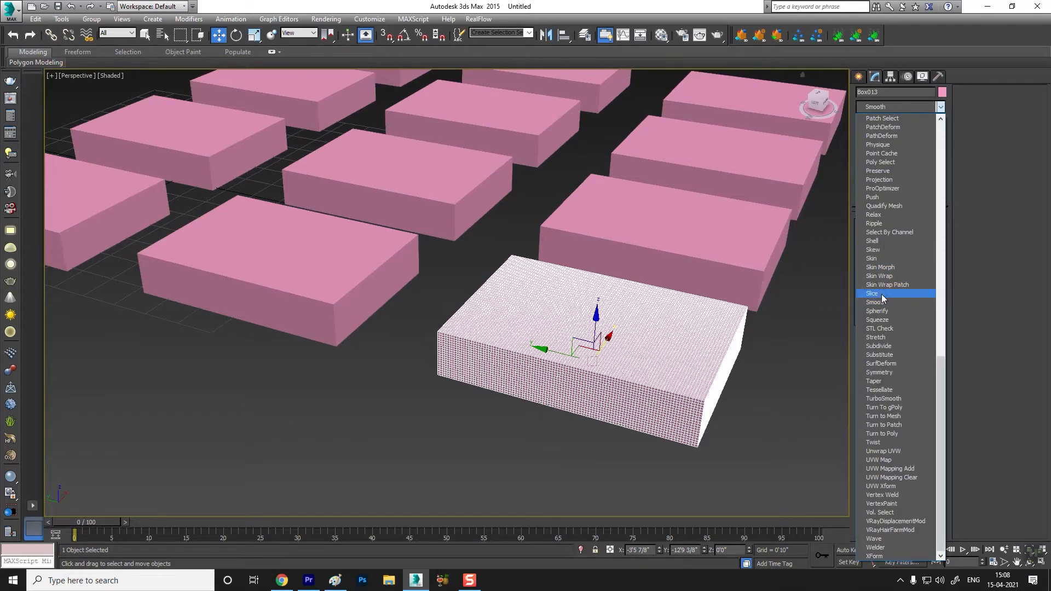
{"action": "left_click", "coordinate": [882, 303]}
{"action": "scroll", "coordinate": [844, 307], "scroll_direction": "up", "scroll_amount": 6}
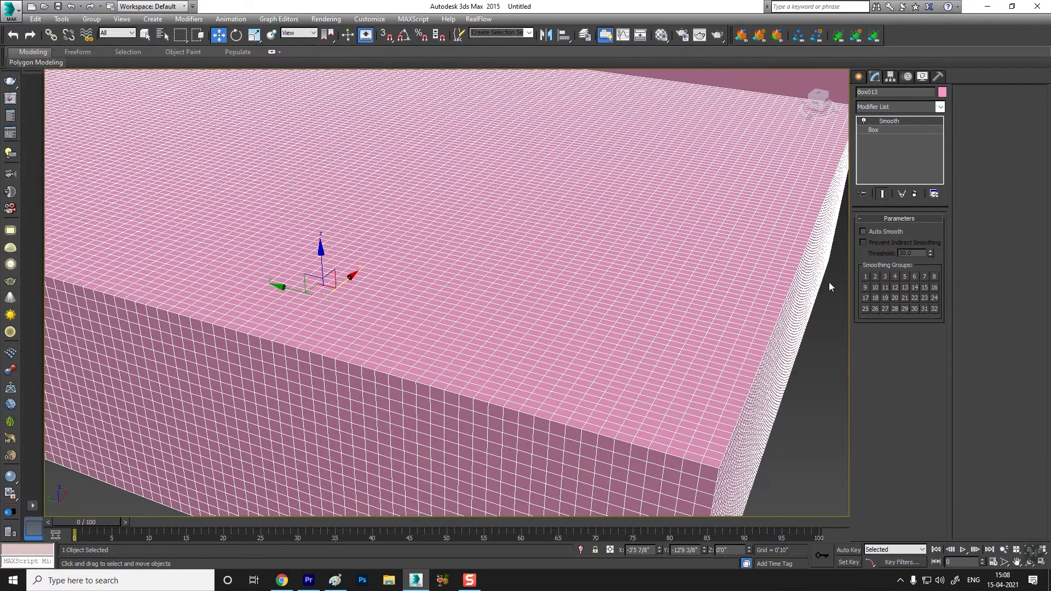
{"action": "left_click", "coordinate": [863, 232]}
{"action": "scroll", "coordinate": [633, 430], "scroll_direction": "up", "scroll_amount": 2}
{"action": "scroll", "coordinate": [626, 422], "scroll_direction": "down", "scroll_amount": 10}
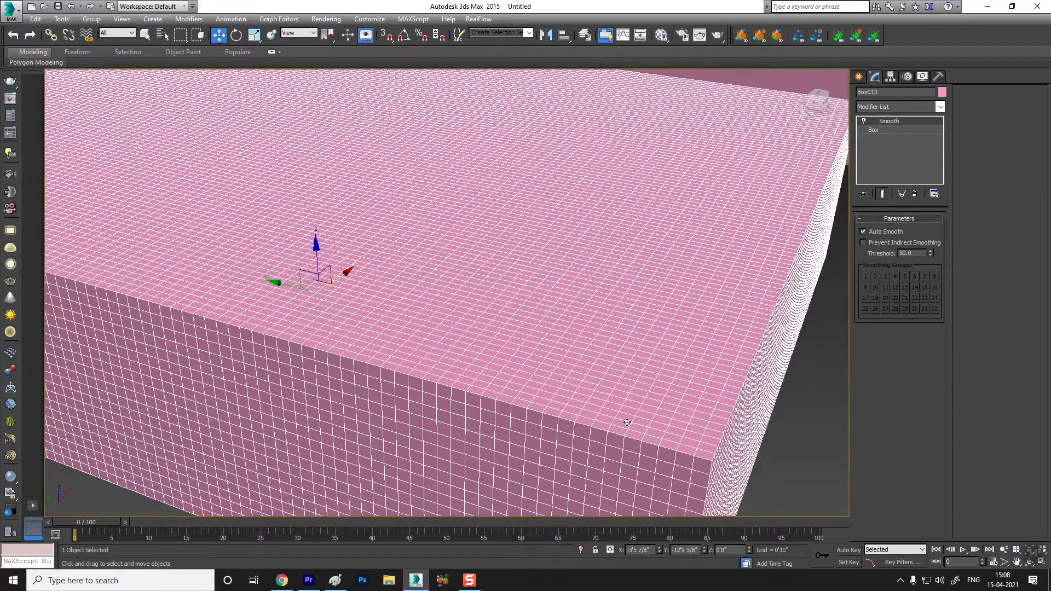
{"action": "scroll", "coordinate": [512, 372], "scroll_direction": "down", "scroll_amount": 4}
{"action": "scroll", "coordinate": [403, 354], "scroll_direction": "up", "scroll_amount": 8}
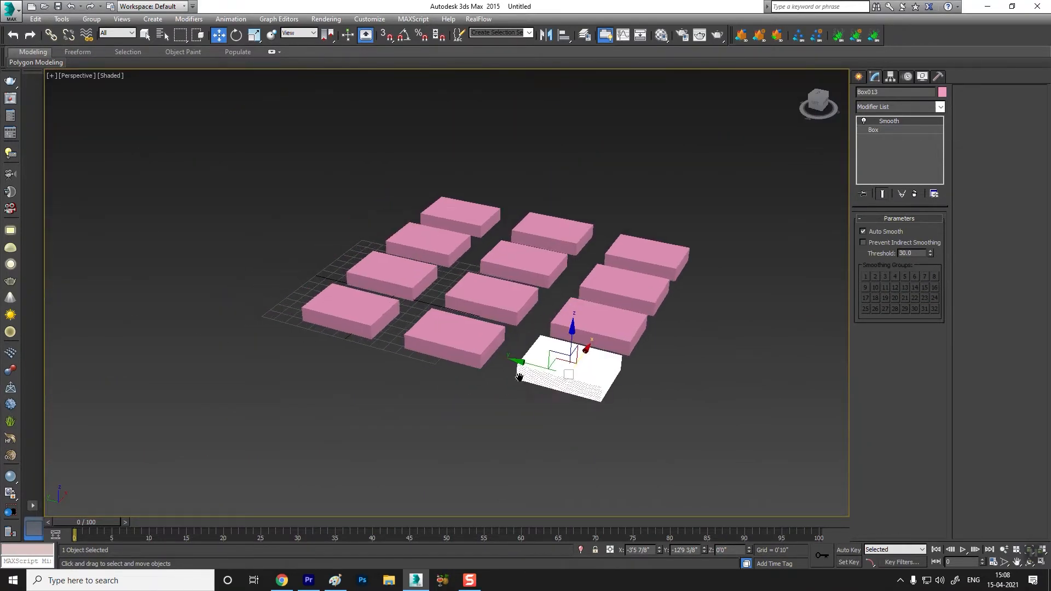
Draw a circle spline with a radius of about 2'9 3/8" on the ground beside the first column of boxes
{"action": "scroll", "coordinate": [391, 371], "scroll_direction": "down", "scroll_amount": 4}
{"action": "middle_click_drag", "start_coordinate": [391, 371], "coordinate": [540, 264]}
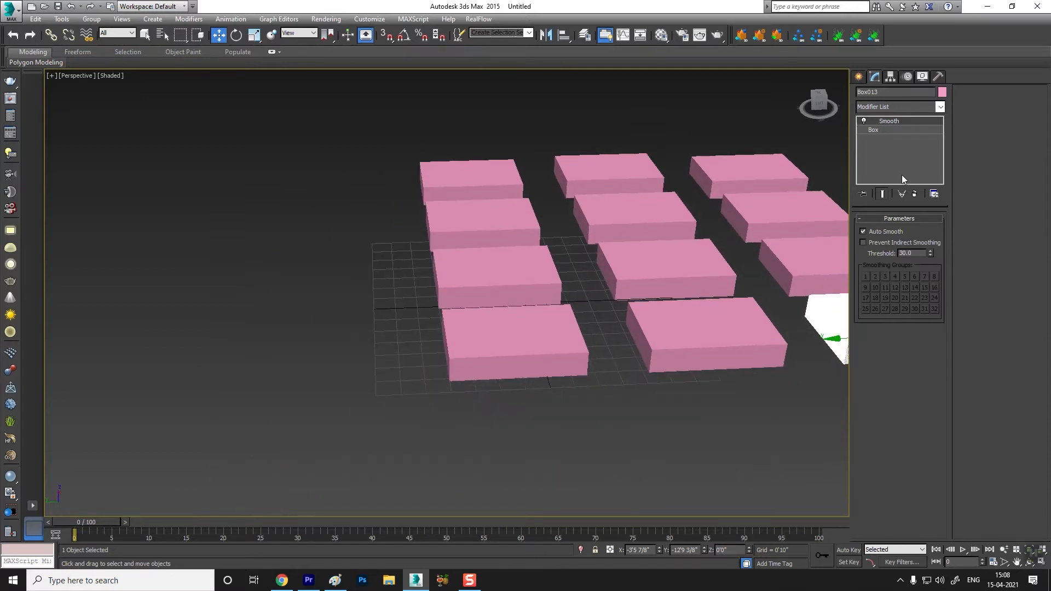
{"action": "left_click", "coordinate": [861, 77]}
{"action": "left_click", "coordinate": [875, 95]}
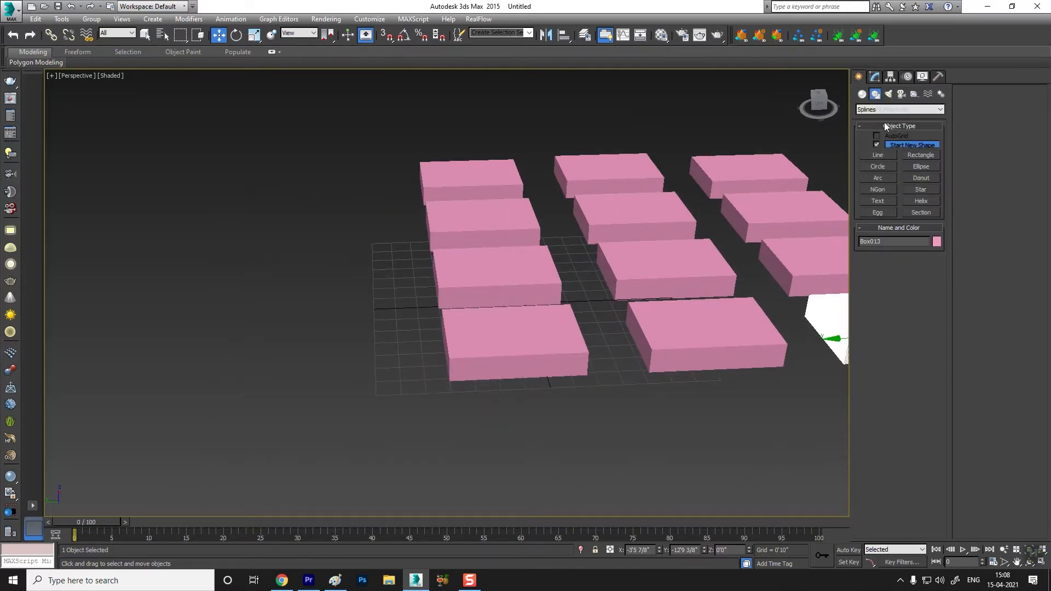
{"action": "left_click", "coordinate": [879, 155]}
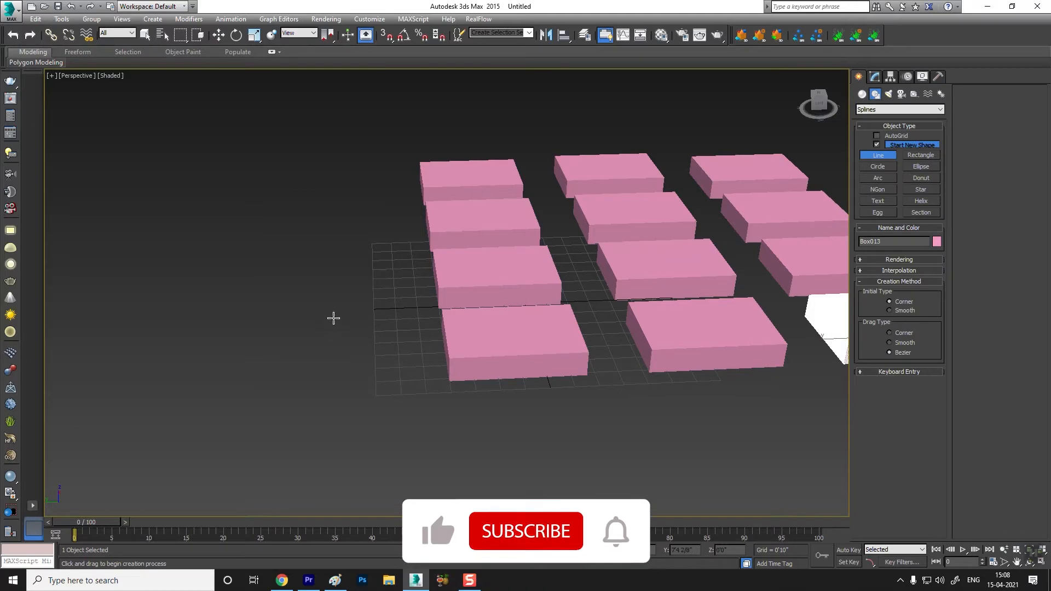
{"action": "left_click", "coordinate": [878, 167]}
{"action": "left_click_drag", "start_coordinate": [263, 304], "coordinate": [335, 305]}
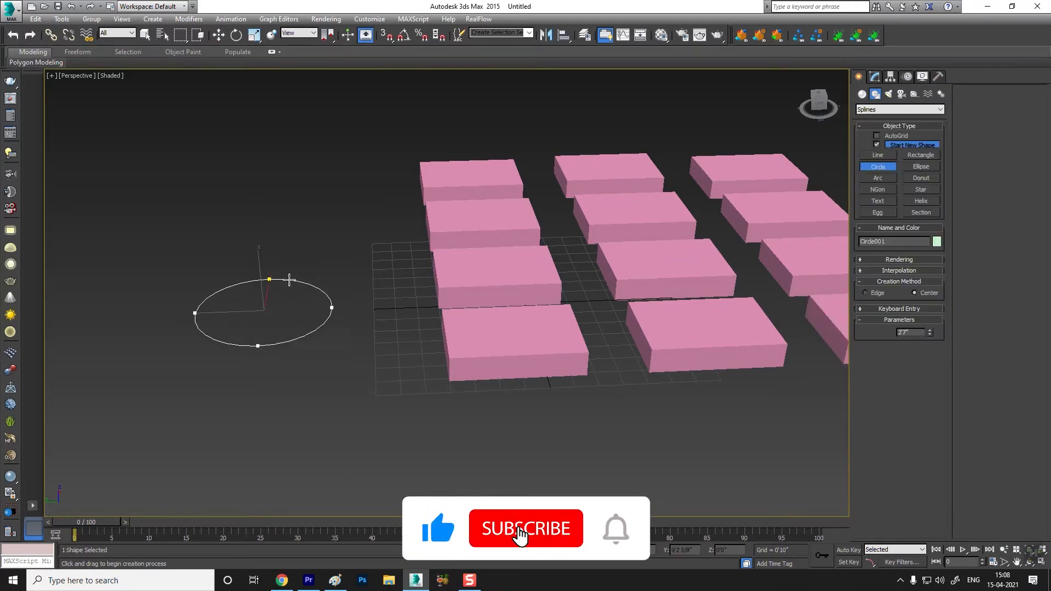
{"action": "scroll", "coordinate": [270, 328], "scroll_direction": "up", "scroll_amount": 2}
{"action": "scroll", "coordinate": [340, 347], "scroll_direction": "down", "scroll_amount": 1}
{"action": "scroll", "coordinate": [291, 345], "scroll_direction": "up", "scroll_amount": 5}
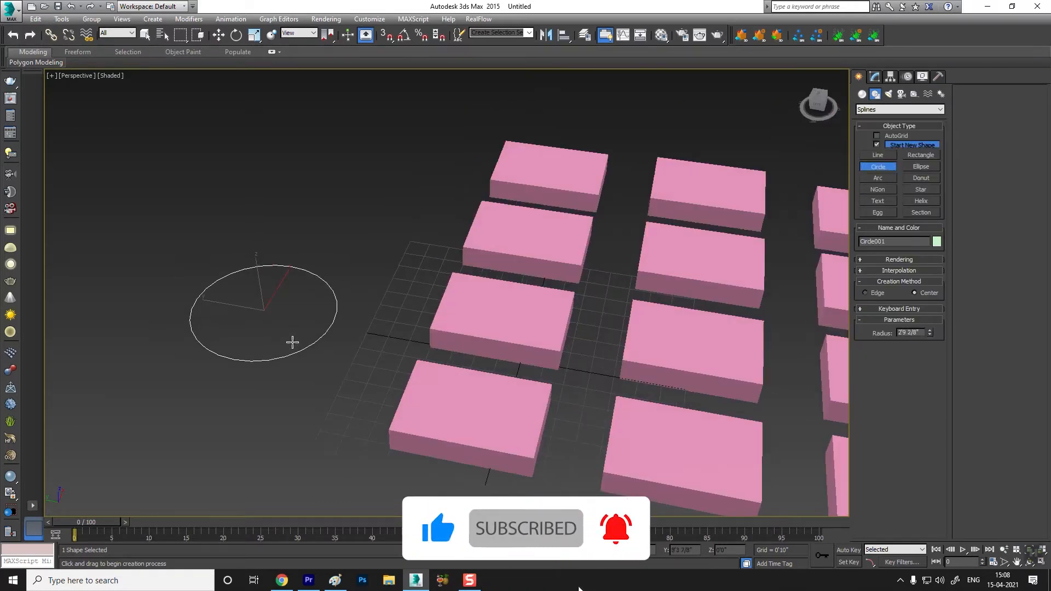
Enable the circle in the renderer and viewport and set its radial thickness to about 0'10 2/8"
{"action": "middle_click_drag", "start_coordinate": [291, 351], "coordinate": [316, 341], "text": "alt"}
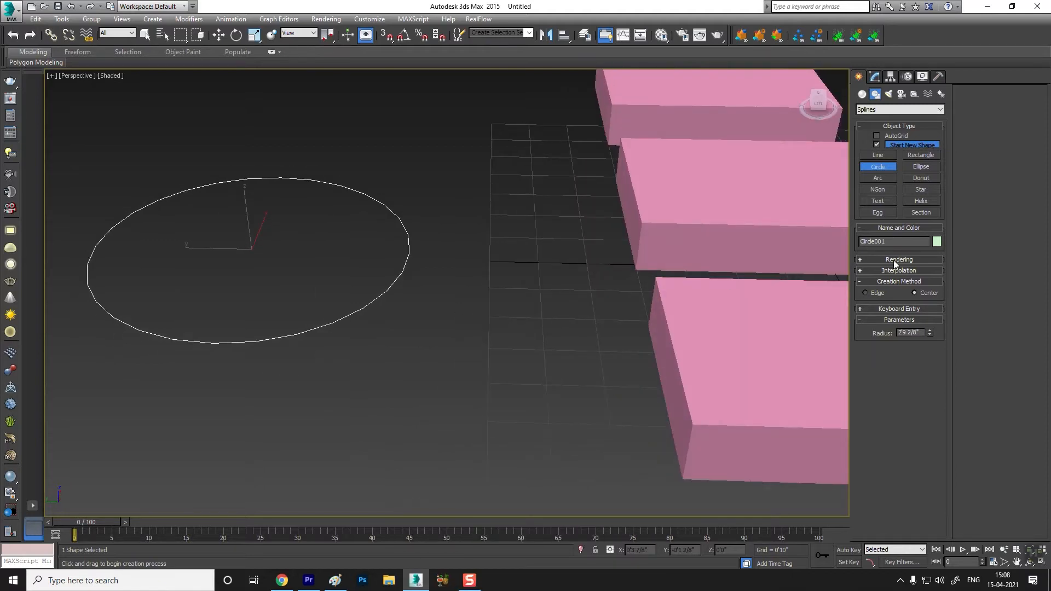
{"action": "left_click", "coordinate": [861, 261]}
{"action": "left_click", "coordinate": [862, 270]}
{"action": "left_click", "coordinate": [863, 278]}
{"action": "scroll", "coordinate": [398, 270], "scroll_direction": "up", "scroll_amount": 5}
{"action": "scroll", "coordinate": [398, 270], "scroll_direction": "down", "scroll_amount": 5}
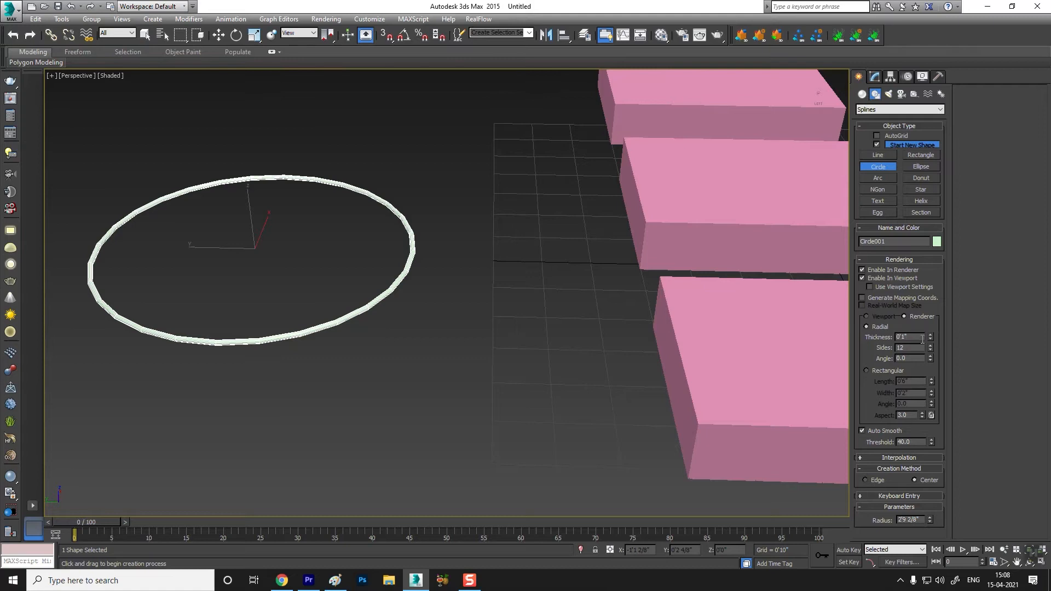
{"action": "left_click_drag", "start_coordinate": [931, 336], "coordinate": [898, 415]}
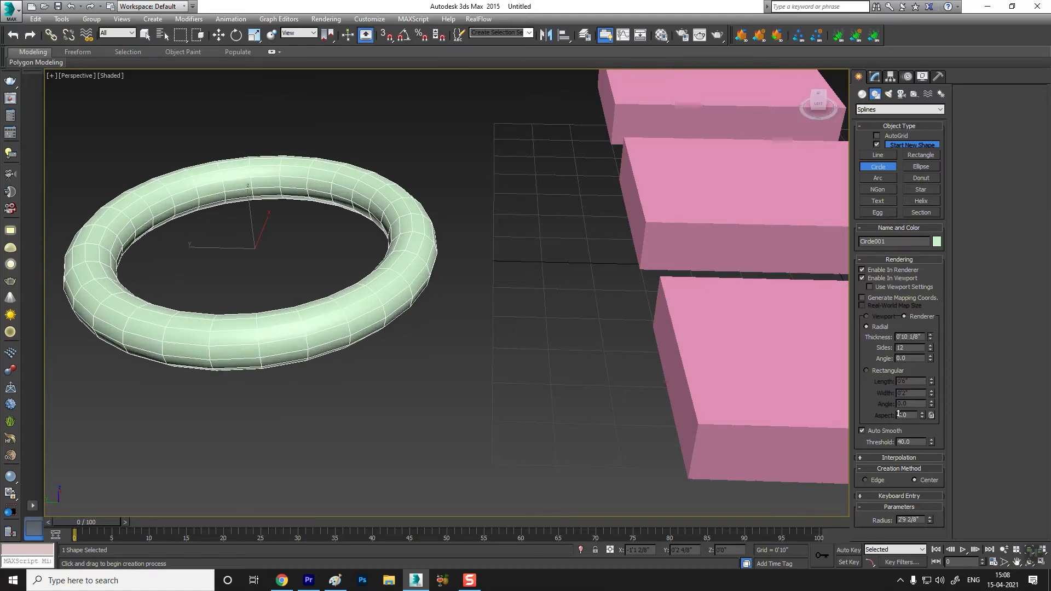
{"action": "scroll", "coordinate": [493, 323], "scroll_direction": "down", "scroll_amount": 2}
{"action": "scroll", "coordinate": [353, 332], "scroll_direction": "up", "scroll_amount": 5}
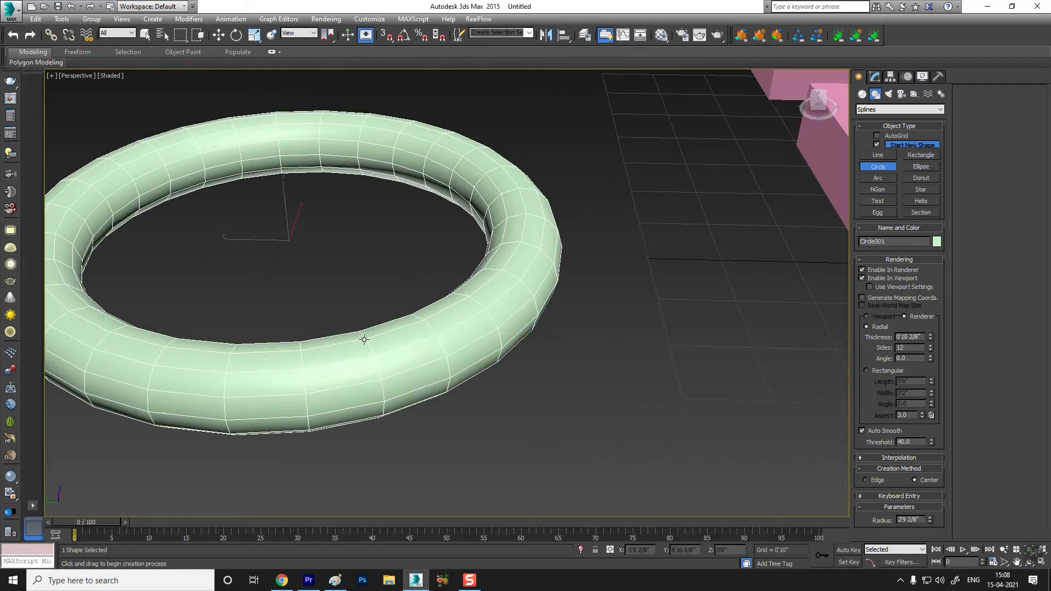
Apply a Smooth modifier with Auto Smooth to the thickened circle
{"action": "key", "text": "w"}
{"action": "left_click", "coordinate": [876, 78]}
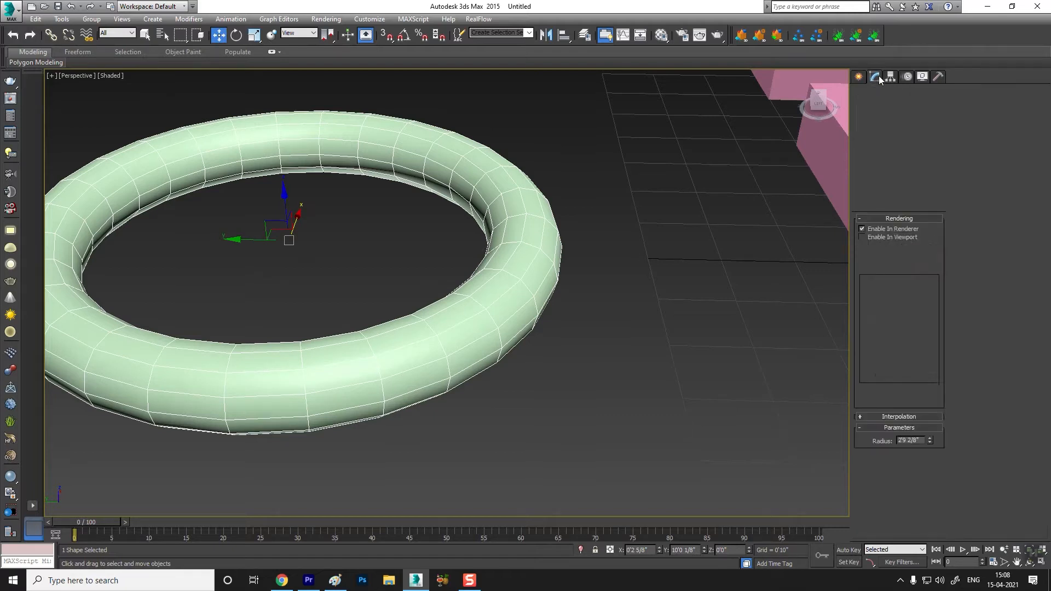
{"action": "left_click", "coordinate": [882, 107]}
{"action": "key", "text": "m"}
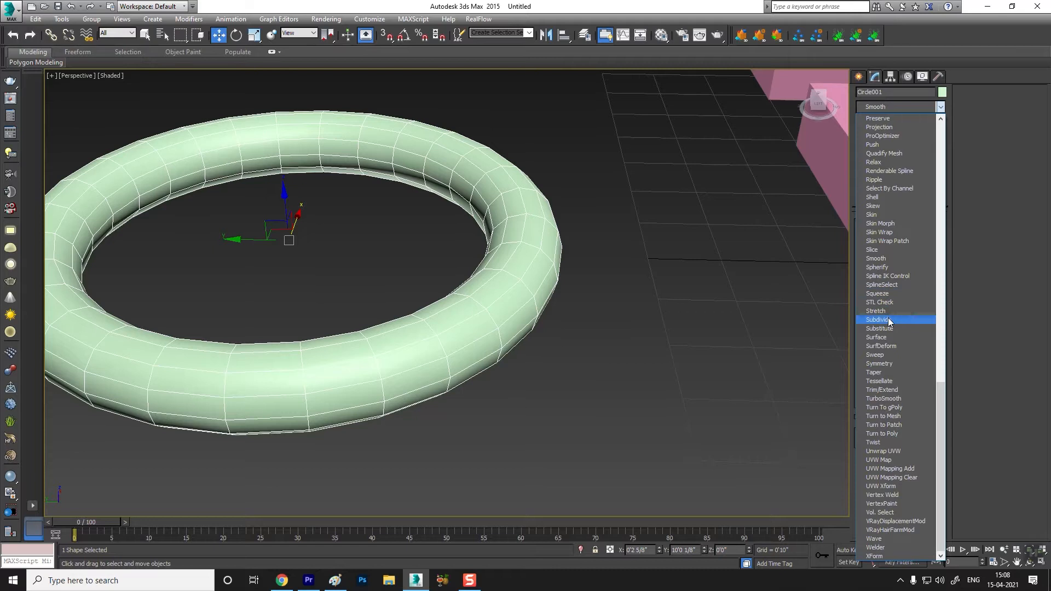
{"action": "left_click", "coordinate": [888, 259]}
{"action": "left_click", "coordinate": [867, 232]}
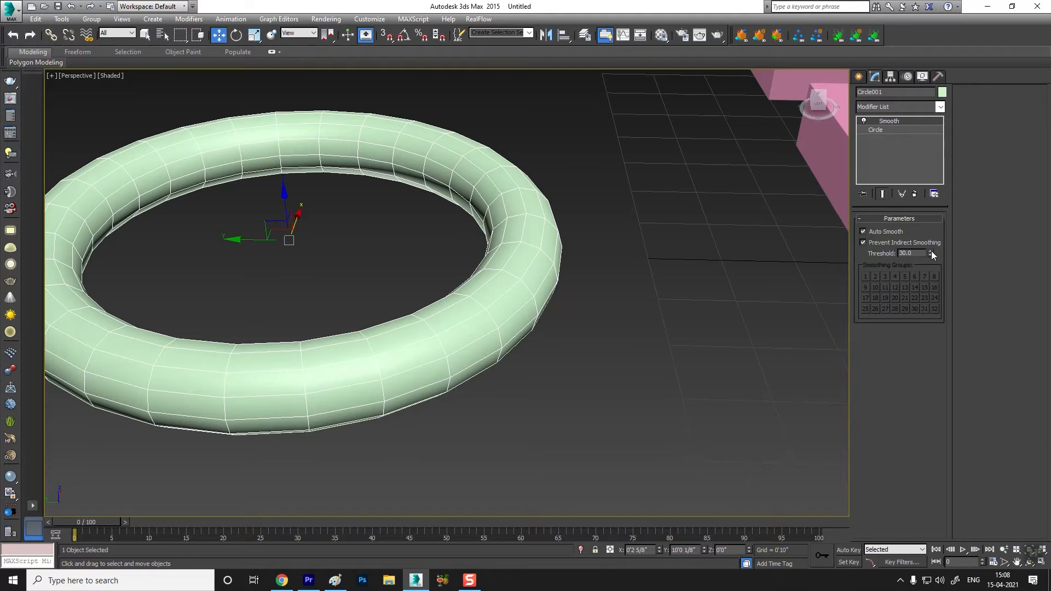
Turn off Auto Smooth on the ring and assign smoothing groups 4, 5, 14, 20 and 21
{"action": "left_click", "coordinate": [864, 242]}
{"action": "left_click", "coordinate": [864, 232]}
{"action": "left_click", "coordinate": [895, 277]}
{"action": "left_click", "coordinate": [906, 277]}
{"action": "left_click", "coordinate": [896, 299]}
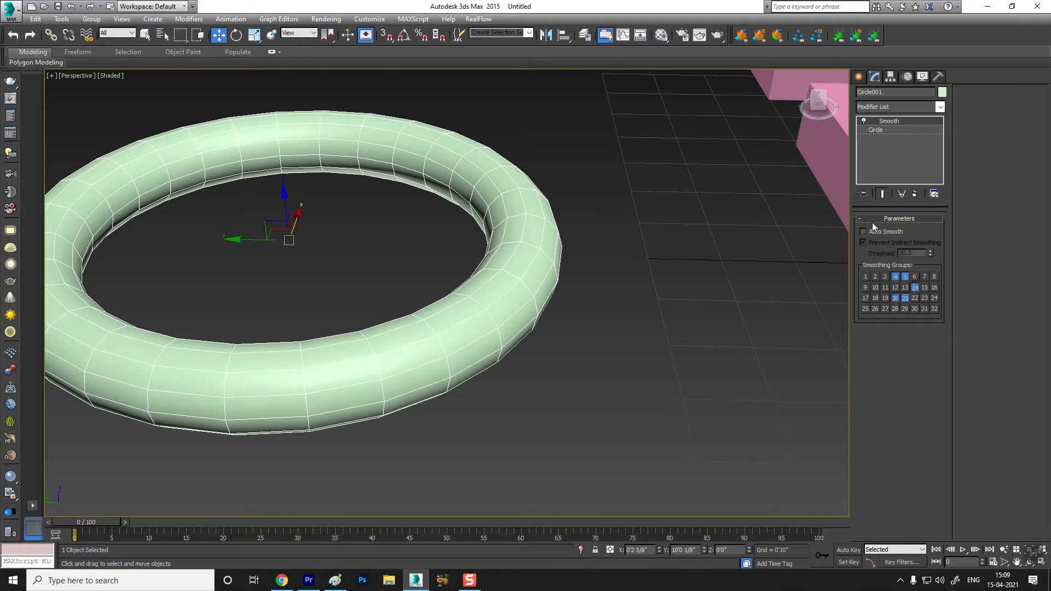
Examine the ring's surface up close and compare it with the grid of boxes from several angles
{"action": "scroll", "coordinate": [446, 329], "scroll_direction": "down", "scroll_amount": 5}
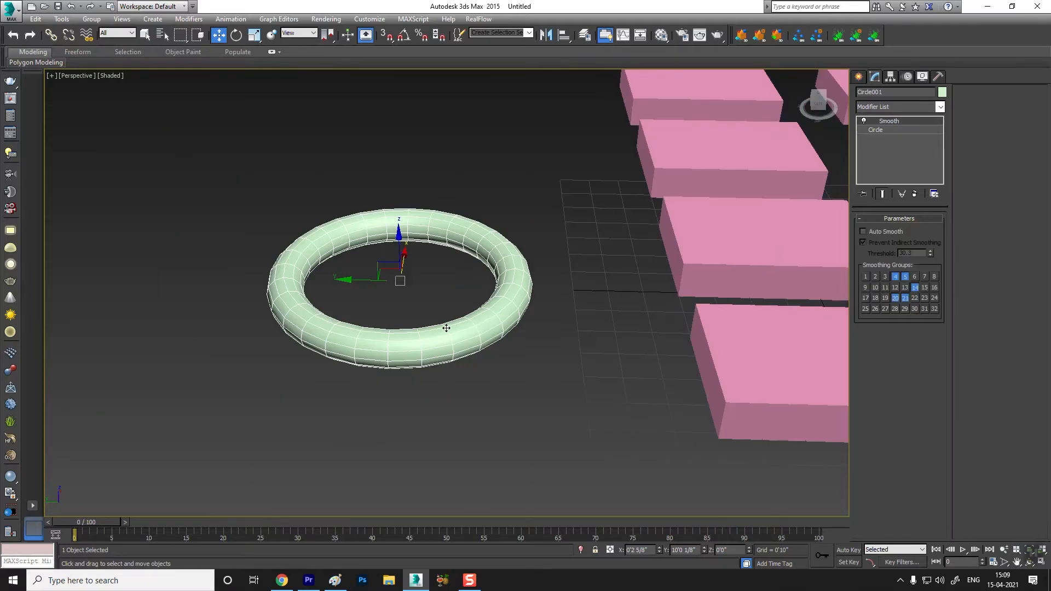
{"action": "scroll", "coordinate": [447, 328], "scroll_direction": "up", "scroll_amount": 5}
{"action": "scroll", "coordinate": [466, 321], "scroll_direction": "down", "scroll_amount": 3}
{"action": "scroll", "coordinate": [525, 293], "scroll_direction": "up", "scroll_amount": 4}
{"action": "scroll", "coordinate": [525, 293], "scroll_direction": "up", "scroll_amount": 2}
{"action": "scroll", "coordinate": [525, 293], "scroll_direction": "down", "scroll_amount": 2}
{"action": "middle_click_drag", "start_coordinate": [525, 293], "coordinate": [508, 310], "text": "alt"}
{"action": "scroll", "coordinate": [540, 308], "scroll_direction": "down", "scroll_amount": 6}
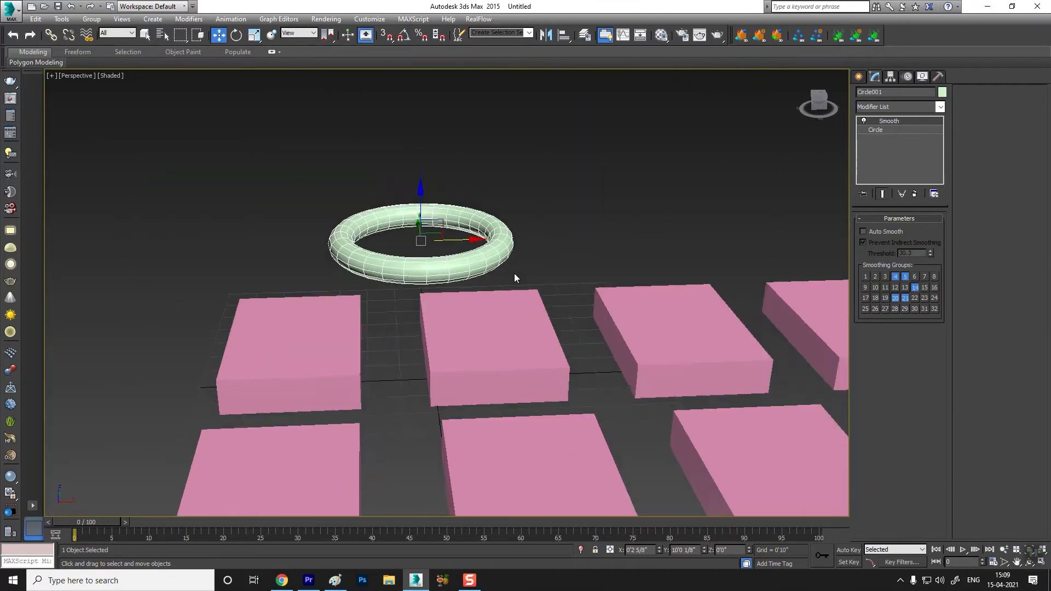
{"action": "middle_click_drag", "start_coordinate": [425, 310], "coordinate": [439, 287], "text": "alt"}
{"action": "scroll", "coordinate": [400, 301], "scroll_direction": "down", "scroll_amount": 2}
{"action": "scroll", "coordinate": [478, 314], "scroll_direction": "up", "scroll_amount": 4}
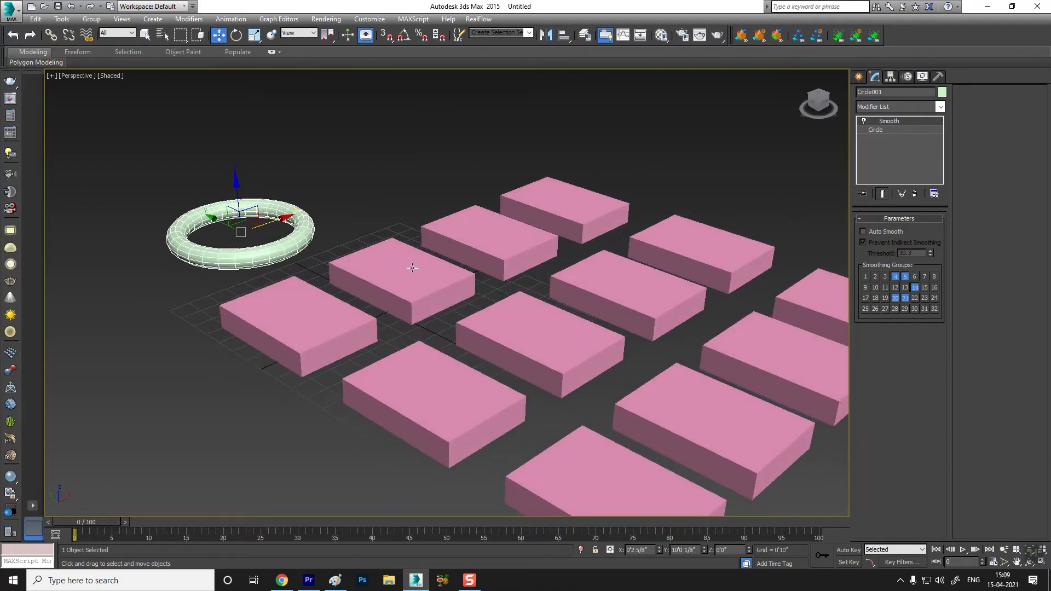
{"action": "scroll", "coordinate": [416, 271], "scroll_direction": "down", "scroll_amount": 2}
{"action": "scroll", "coordinate": [367, 237], "scroll_direction": "up", "scroll_amount": 5}
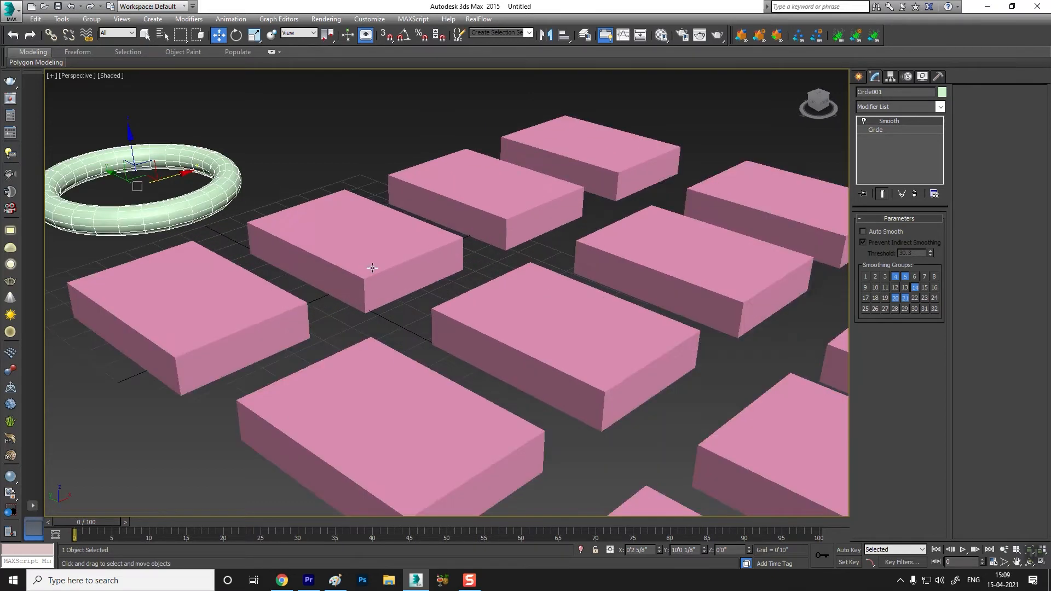
{"action": "scroll", "coordinate": [360, 233], "scroll_direction": "down", "scroll_amount": 4}
{"action": "middle_click_drag", "start_coordinate": [360, 233], "coordinate": [360, 274], "text": "alt"}
Apply a MeshSmooth modifier to the second box of the first column
{"action": "left_click", "coordinate": [380, 234]}
{"action": "left_click", "coordinate": [289, 273]}
{"action": "left_click", "coordinate": [353, 234]}
{"action": "left_click", "coordinate": [894, 106]}
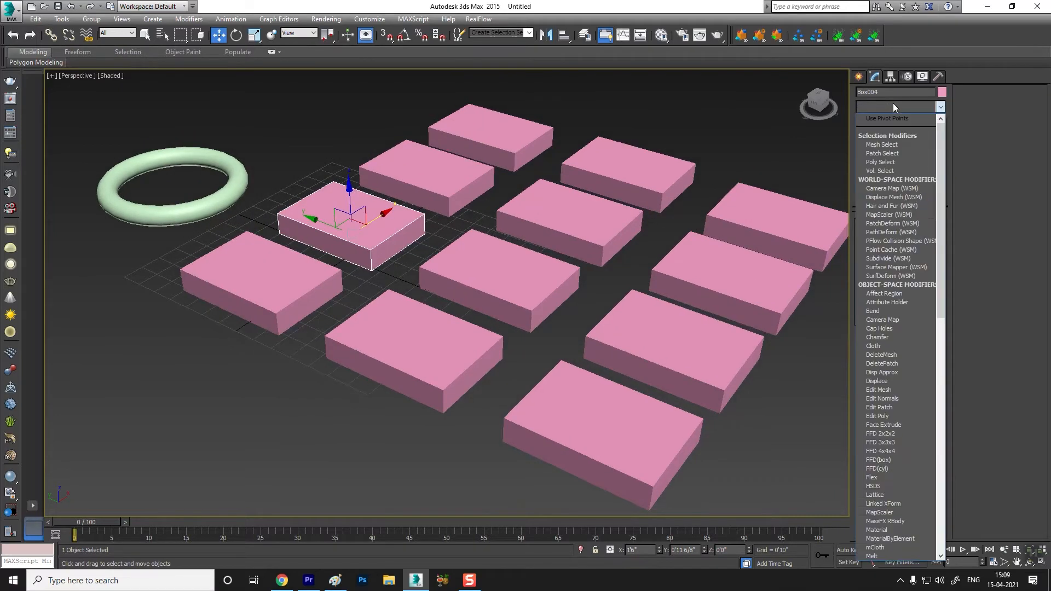
{"action": "key", "text": "m"}
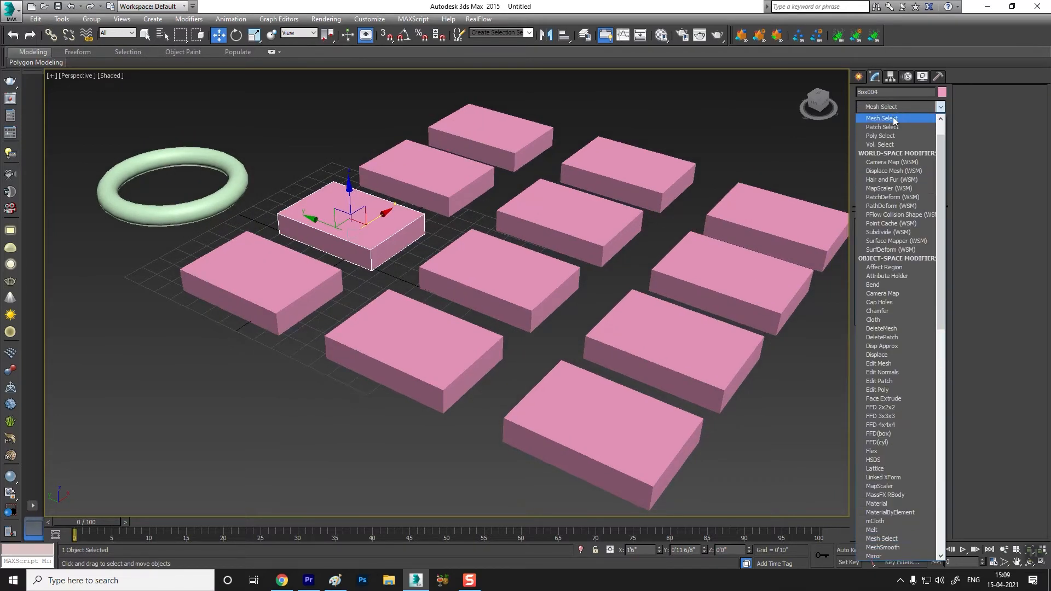
{"action": "key", "text": "m"}
{"action": "key", "text": "m"}
{"action": "key", "text": "m"}
{"action": "key", "text": "m"}
{"action": "key", "text": "m"}
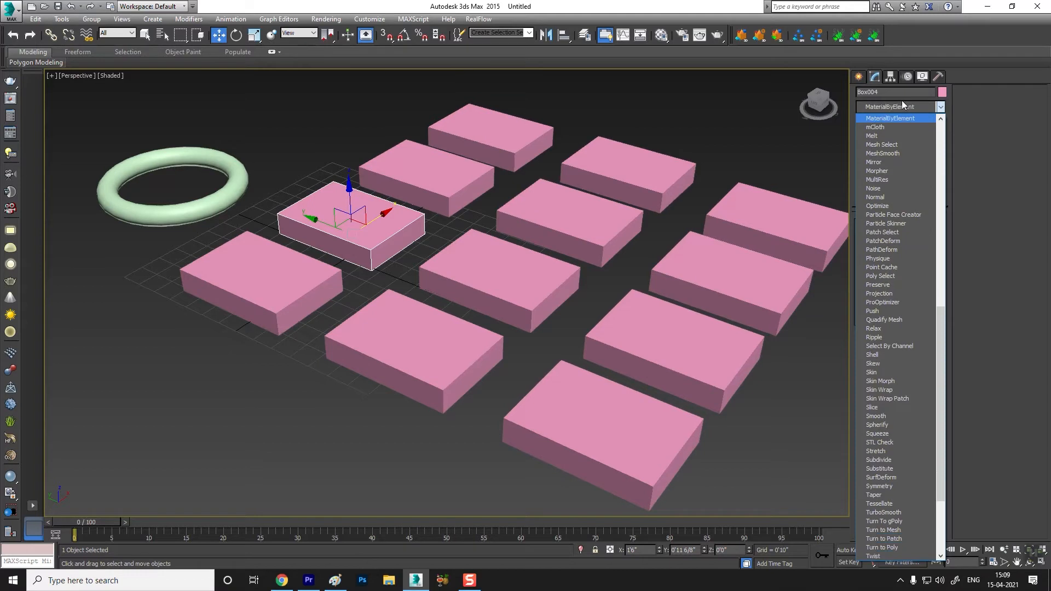
{"action": "left_click", "coordinate": [893, 154]}
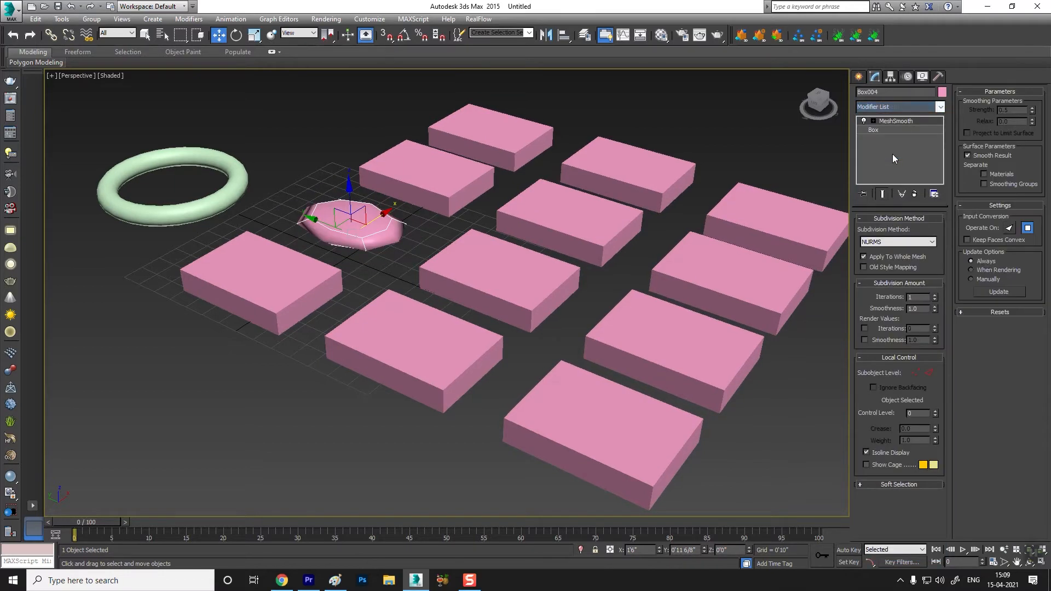
Examine the shape and edges of the first column's mesh-smoothed box up close
{"action": "scroll", "coordinate": [350, 232], "scroll_direction": "up", "scroll_amount": 5}
{"action": "scroll", "coordinate": [350, 233], "scroll_direction": "up", "scroll_amount": 3}
{"action": "scroll", "coordinate": [356, 224], "scroll_direction": "down", "scroll_amount": 4}
{"action": "scroll", "coordinate": [372, 219], "scroll_direction": "up", "scroll_amount": 5}
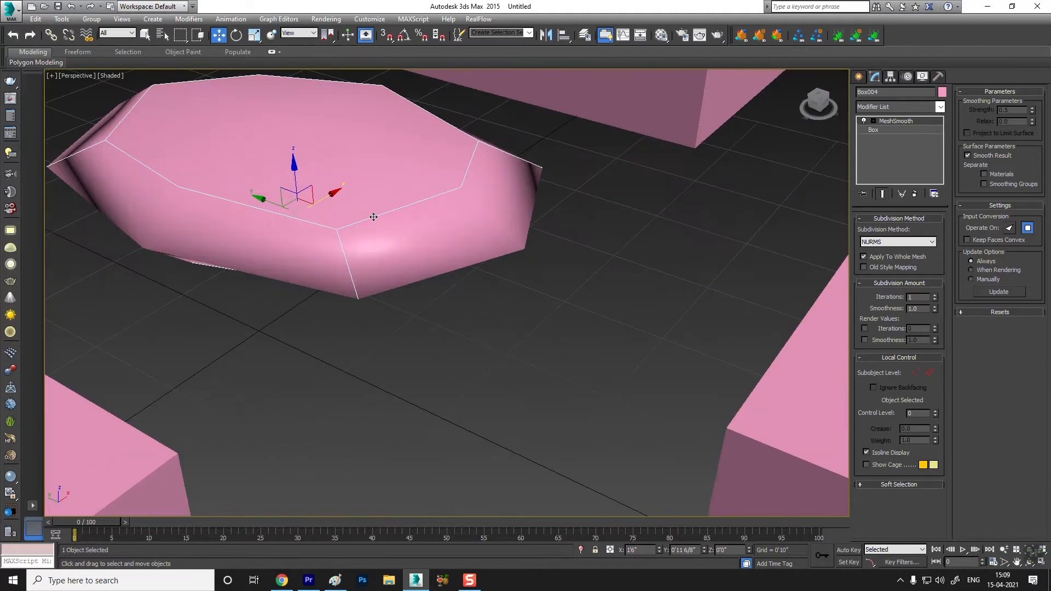
{"action": "scroll", "coordinate": [384, 219], "scroll_direction": "down", "scroll_amount": 2}
{"action": "middle_click_drag", "start_coordinate": [353, 221], "coordinate": [320, 206]}
{"action": "scroll", "coordinate": [340, 232], "scroll_direction": "down", "scroll_amount": 5}
{"action": "scroll", "coordinate": [340, 232], "scroll_direction": "up", "scroll_amount": 2}
Apply a MeshSmooth modifier to the second box of the second column, the one with 50 length and width segments
{"action": "left_click", "coordinate": [573, 290]}
{"action": "middle_click_drag", "start_coordinate": [630, 312], "coordinate": [558, 271]}
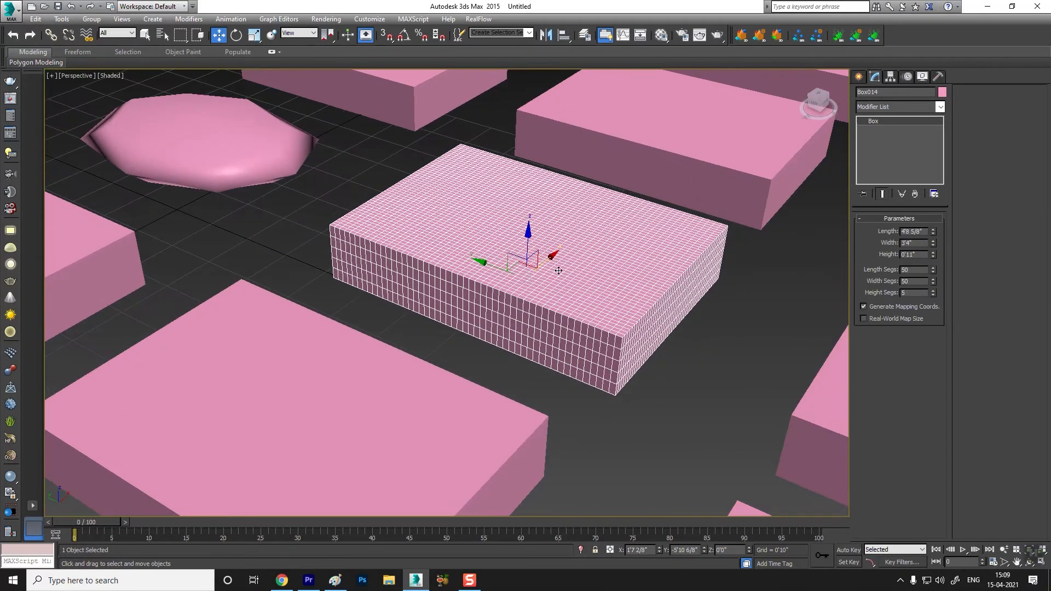
{"action": "left_click", "coordinate": [879, 110]}
{"action": "scroll", "coordinate": [879, 109], "scroll_direction": "down", "scroll_amount": 5}
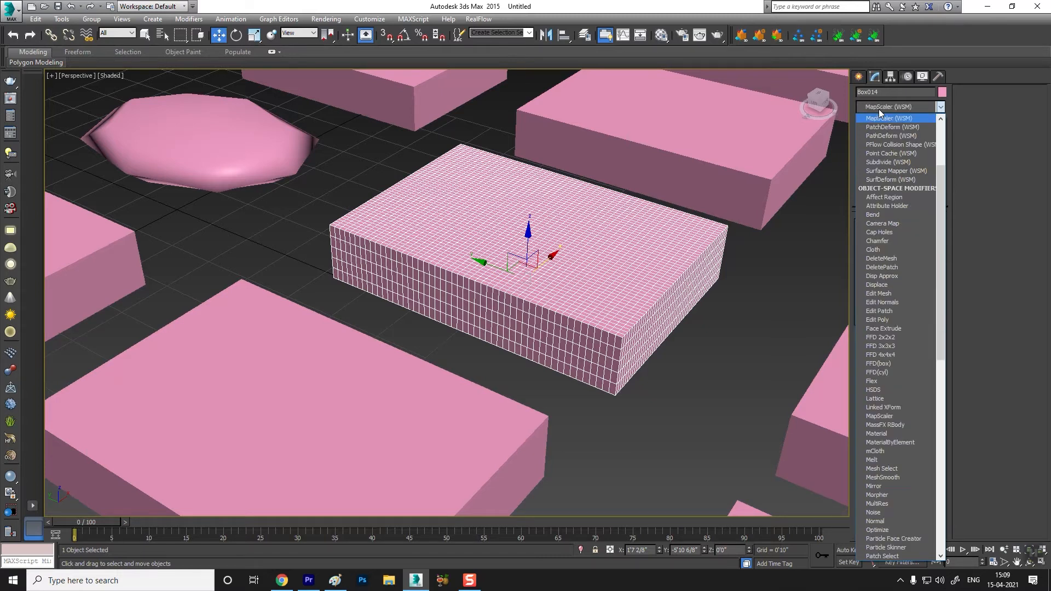
{"action": "scroll", "coordinate": [879, 111], "scroll_direction": "down", "scroll_amount": 12}
{"action": "left_click", "coordinate": [884, 171]}
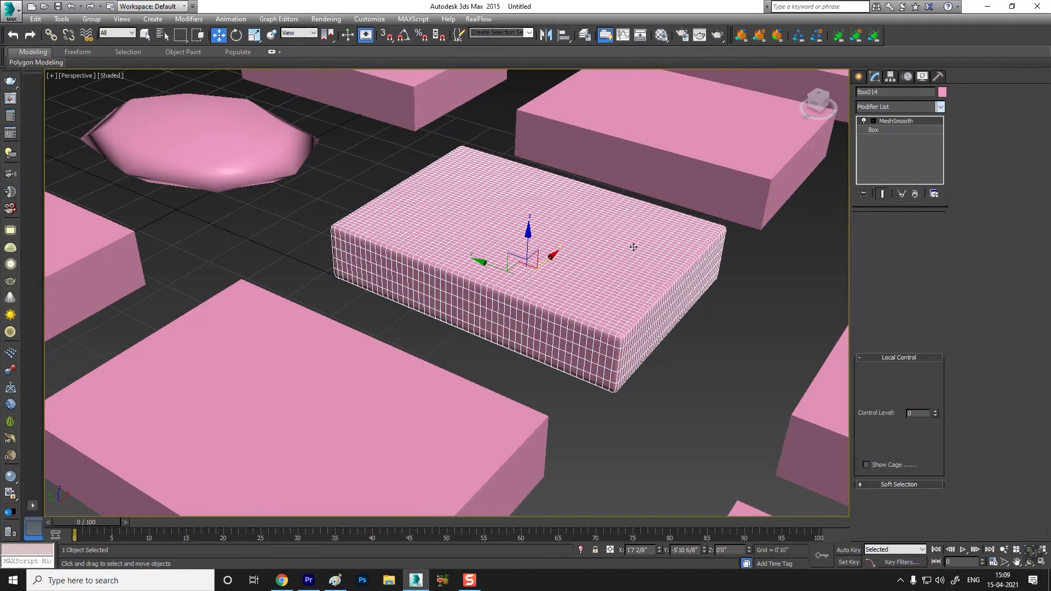
Examine the rounded corners and edges of the 50-segment mesh-smoothed box and compare them with the first column's box
{"action": "scroll", "coordinate": [436, 252], "scroll_direction": "up", "scroll_amount": 2}
{"action": "scroll", "coordinate": [781, 351], "scroll_direction": "up", "scroll_amount": 2}
{"action": "middle_click_drag", "start_coordinate": [781, 351], "coordinate": [606, 244]}
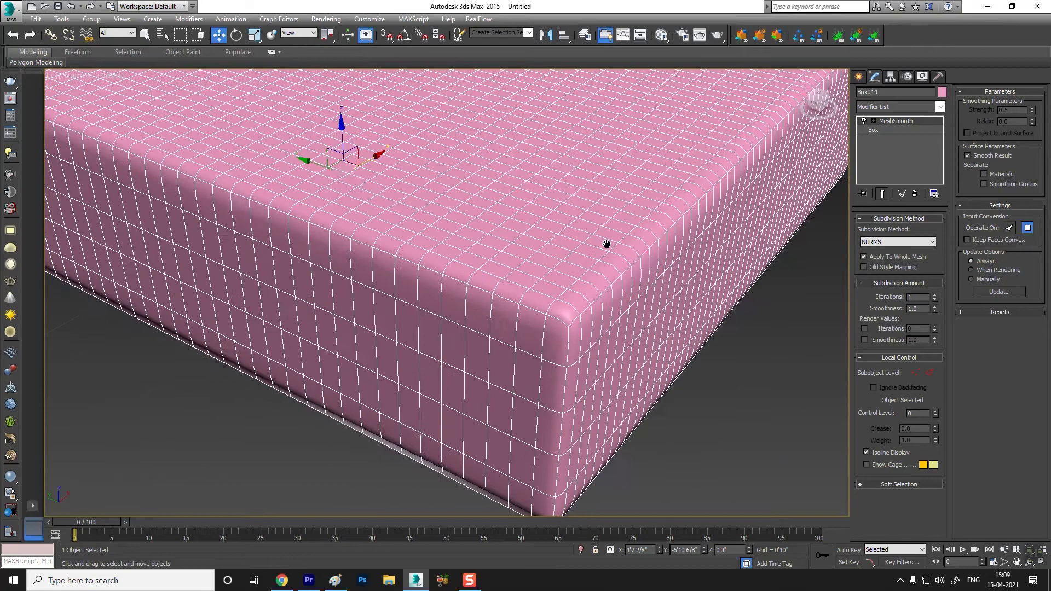
{"action": "scroll", "coordinate": [543, 326], "scroll_direction": "up", "scroll_amount": 2}
{"action": "scroll", "coordinate": [555, 303], "scroll_direction": "down", "scroll_amount": 4}
{"action": "middle_click_drag", "start_coordinate": [557, 303], "coordinate": [724, 349]}
{"action": "middle_click_drag", "start_coordinate": [421, 269], "coordinate": [509, 338]}
{"action": "middle_click_drag", "start_coordinate": [172, 207], "coordinate": [337, 247]}
{"action": "scroll", "coordinate": [338, 246], "scroll_direction": "up", "scroll_amount": 3}
{"action": "scroll", "coordinate": [340, 246], "scroll_direction": "down", "scroll_amount": 3}
{"action": "scroll", "coordinate": [186, 139], "scroll_direction": "down", "scroll_amount": 3}
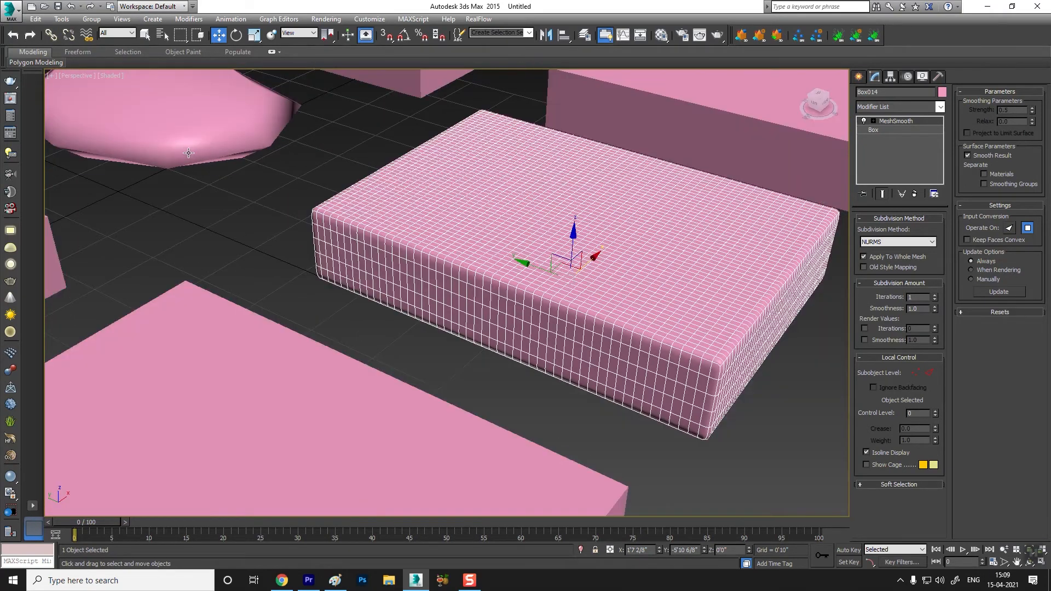
{"action": "scroll", "coordinate": [201, 167], "scroll_direction": "up", "scroll_amount": 1}
{"action": "scroll", "coordinate": [492, 323], "scroll_direction": "up", "scroll_amount": 2}
{"action": "scroll", "coordinate": [471, 312], "scroll_direction": "down", "scroll_amount": 6}
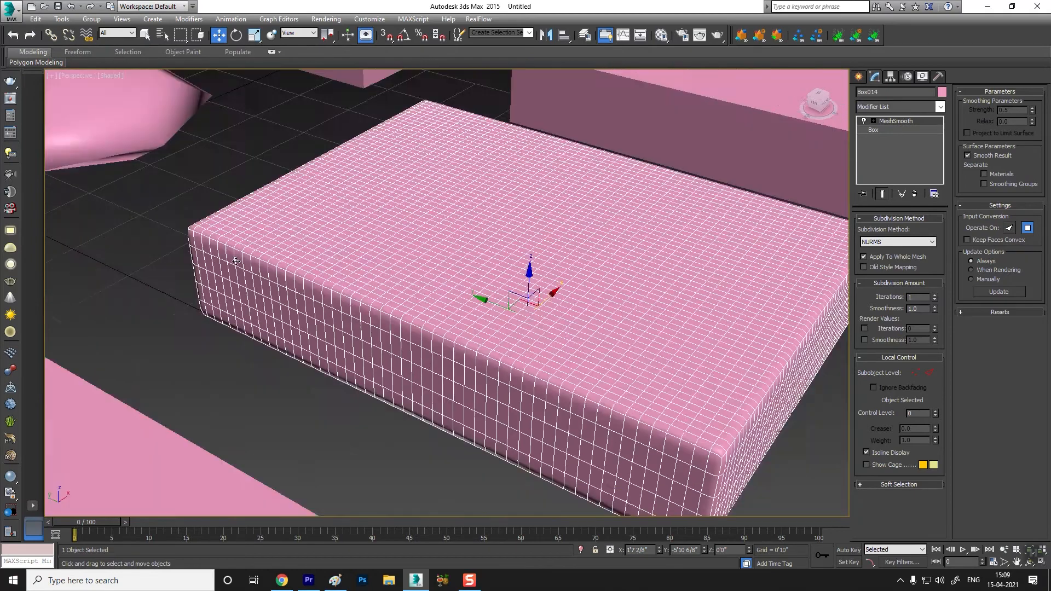
Apply a MeshSmooth modifier to the 100-segment second box of the third column and check its edges
{"action": "scroll", "coordinate": [446, 299], "scroll_direction": "up", "scroll_amount": 5}
{"action": "left_click", "coordinate": [632, 240]}
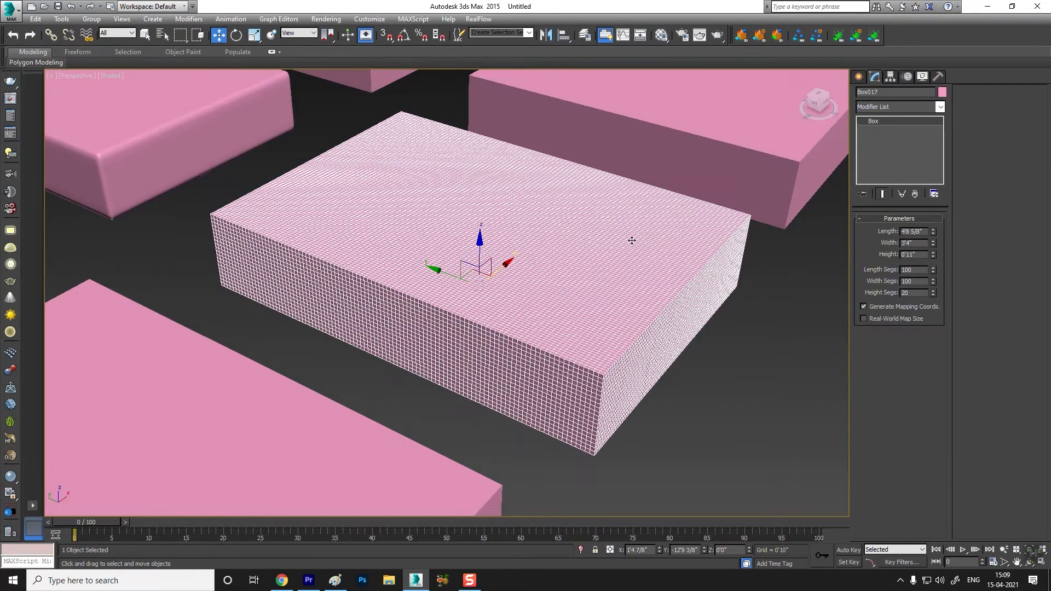
{"action": "left_click", "coordinate": [884, 107]}
{"action": "key", "text": "m"}
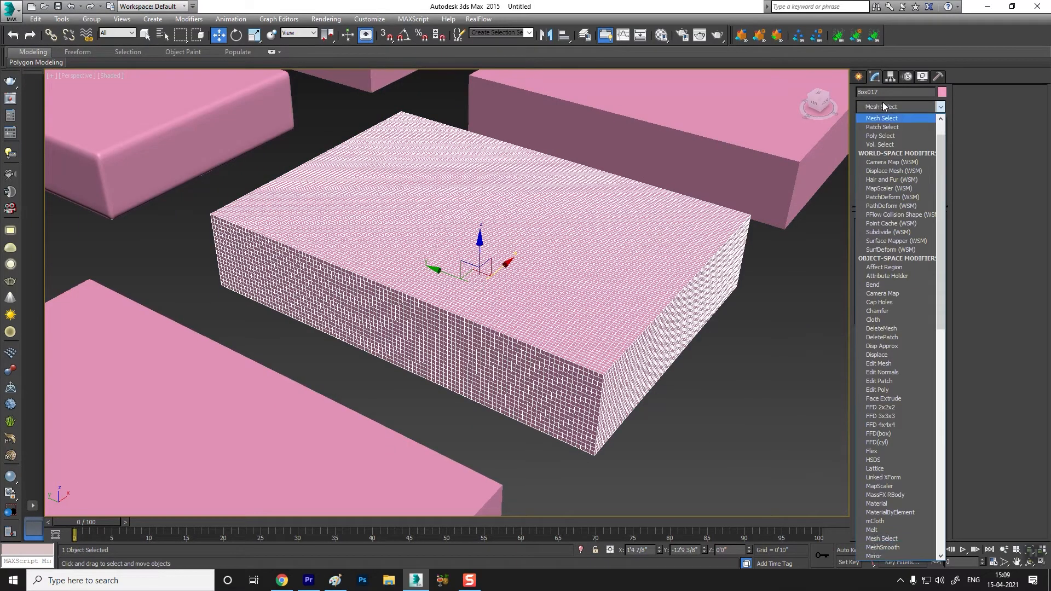
{"action": "left_click", "coordinate": [883, 104]}
{"action": "left_click", "coordinate": [882, 104]}
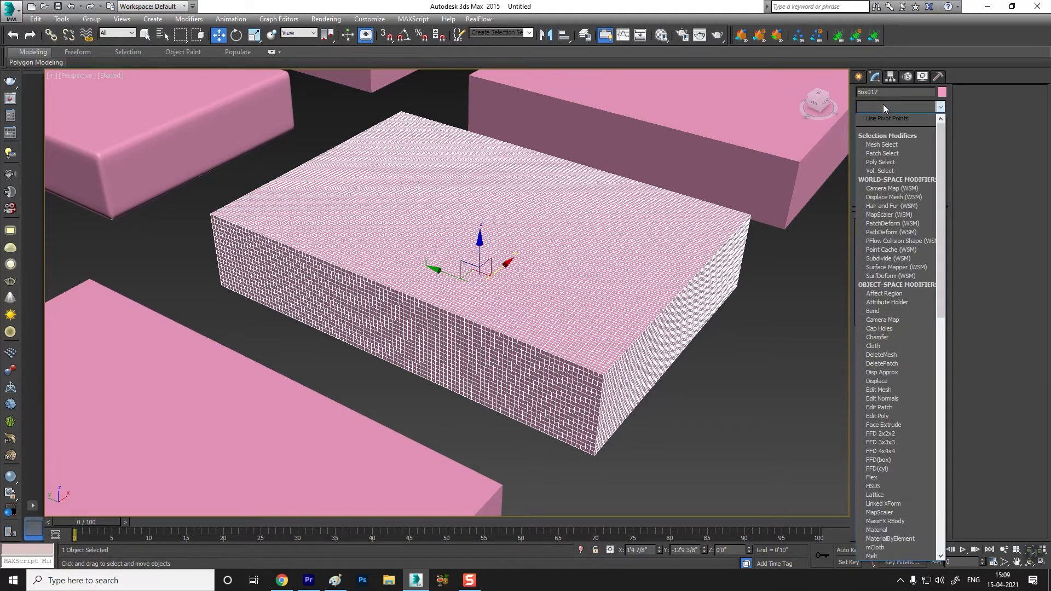
{"action": "left_click", "coordinate": [883, 104]}
{"action": "left_click", "coordinate": [883, 104]}
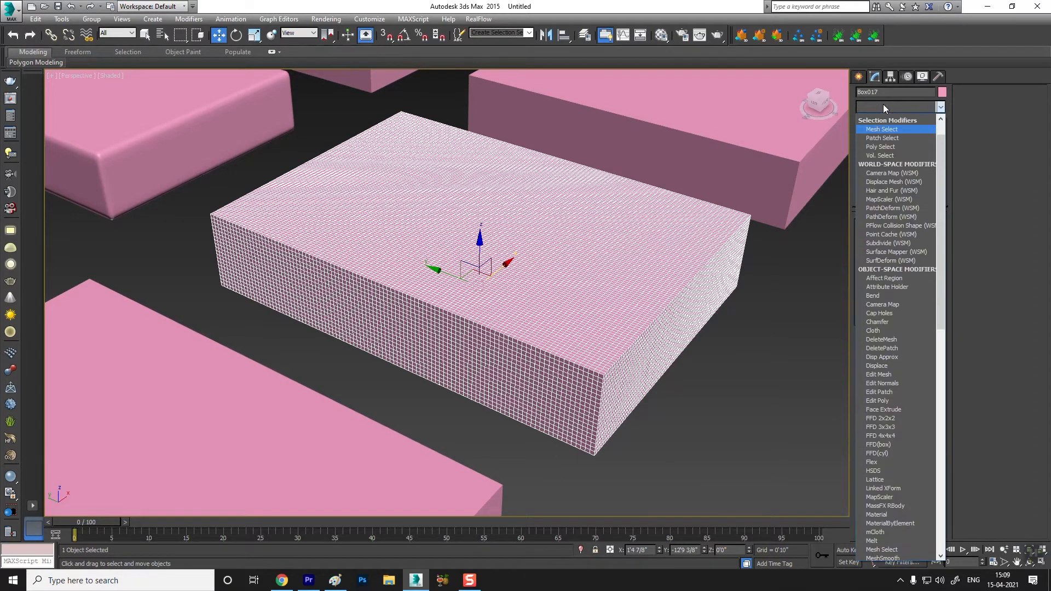
{"action": "key", "text": "m"}
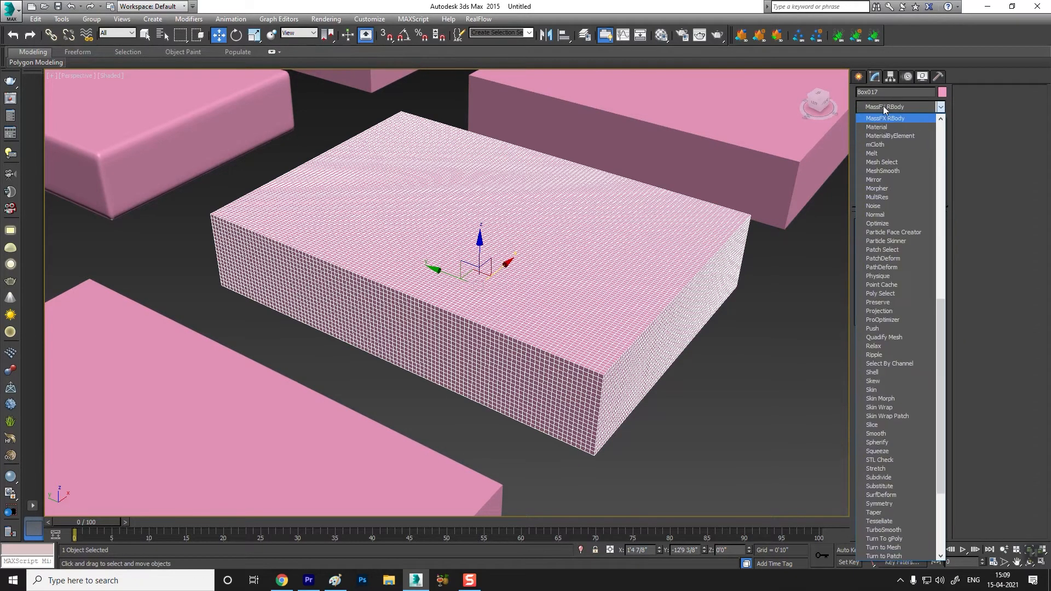
{"action": "left_click", "coordinate": [890, 171]}
{"action": "scroll", "coordinate": [762, 251], "scroll_direction": "up", "scroll_amount": 5}
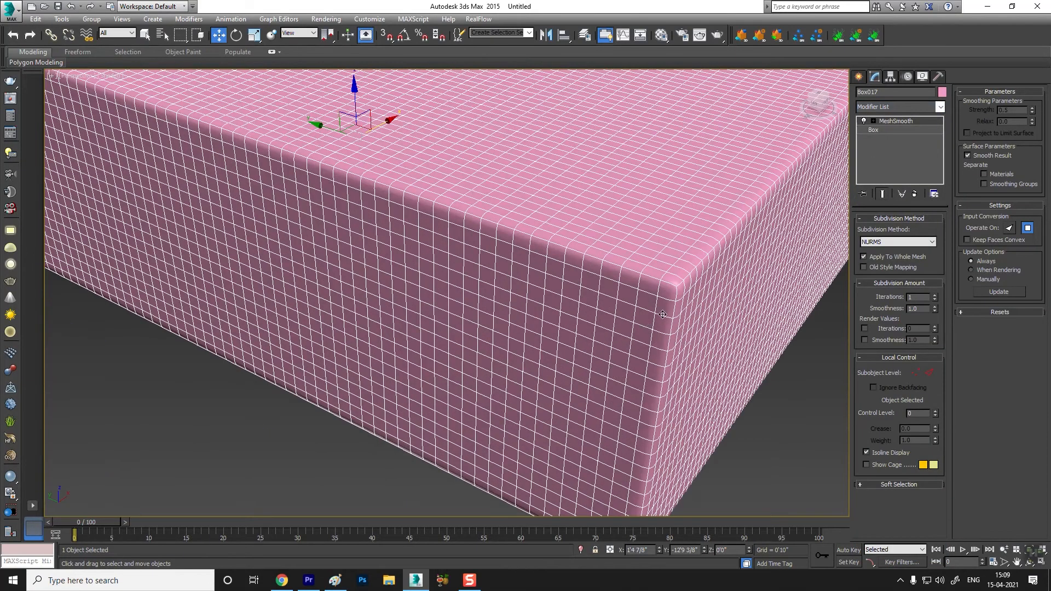
{"action": "scroll", "coordinate": [533, 272], "scroll_direction": "down", "scroll_amount": 7}
{"action": "scroll", "coordinate": [533, 272], "scroll_direction": "down", "scroll_amount": 6}
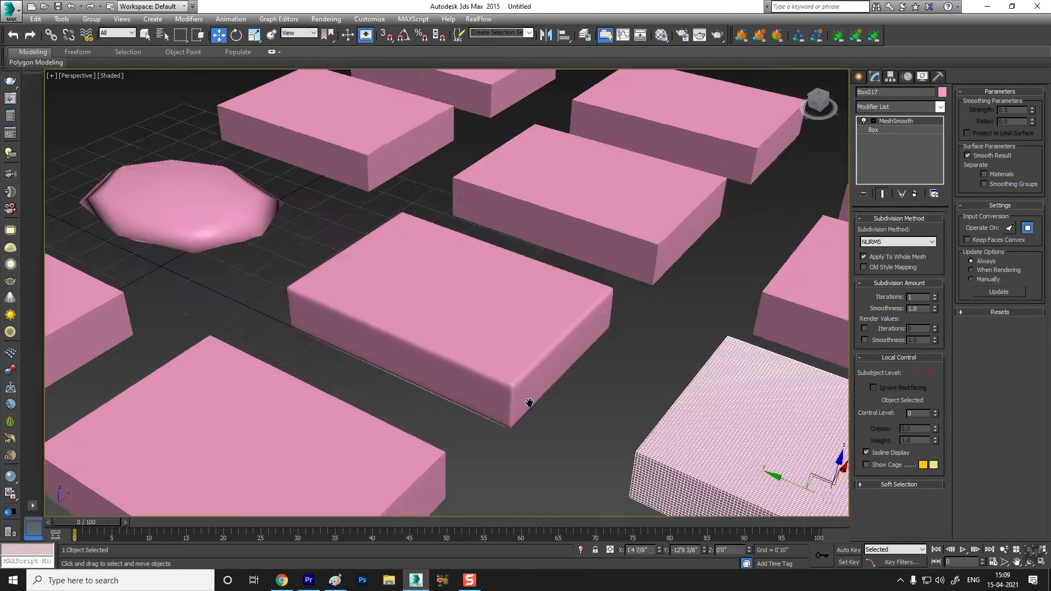
Replace the ring's Smooth modifier with a MeshSmooth modifier
{"action": "scroll", "coordinate": [383, 327], "scroll_direction": "up", "scroll_amount": 8}
{"action": "left_click", "coordinate": [336, 212]}
{"action": "right_click", "coordinate": [891, 121]}
{"action": "left_click", "coordinate": [925, 140]}
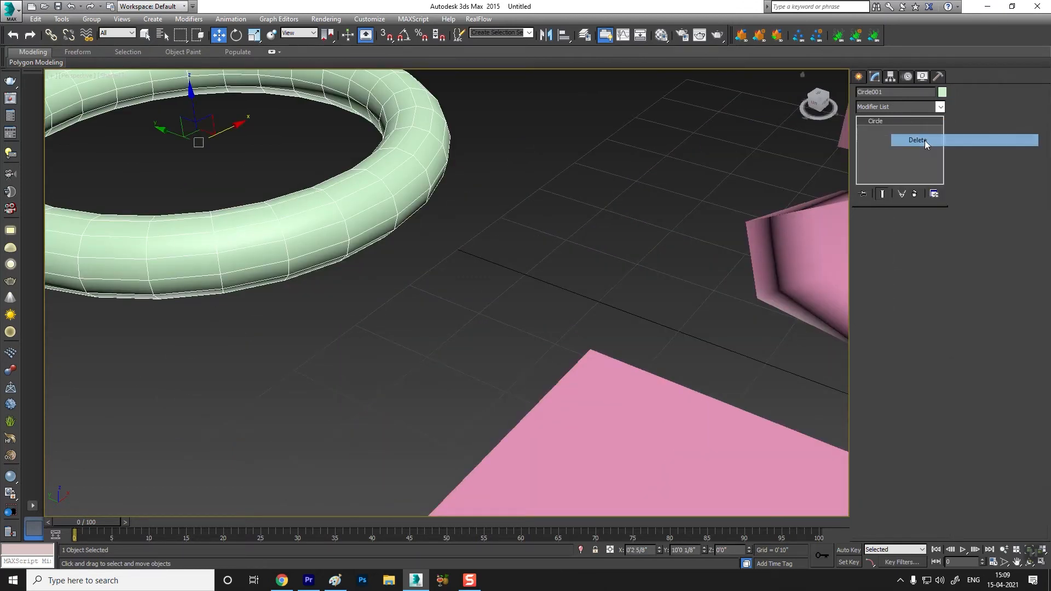
{"action": "left_click", "coordinate": [886, 107]}
{"action": "key", "text": "m"}
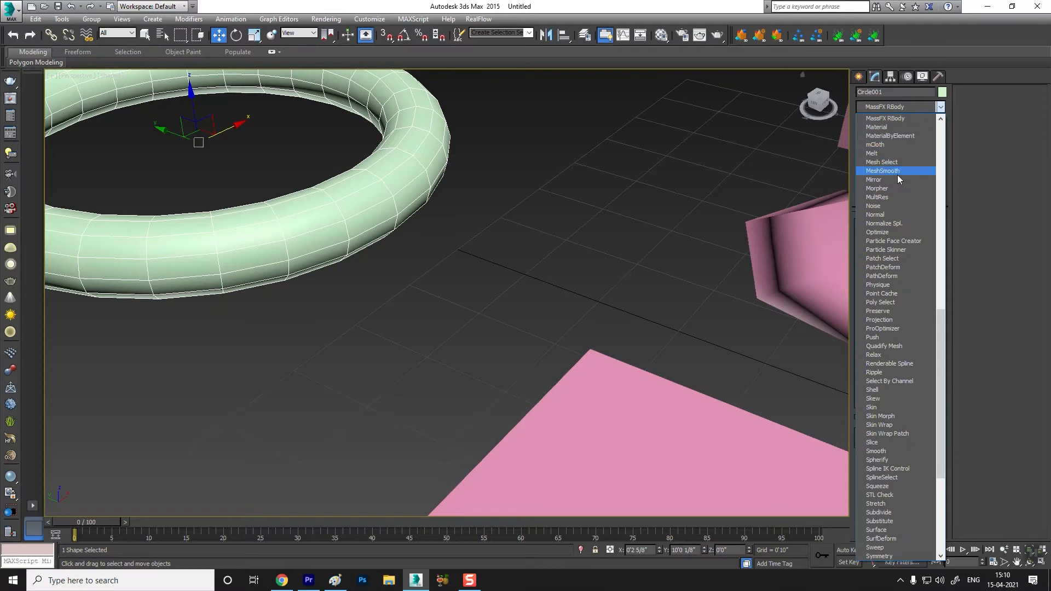
{"action": "left_click", "coordinate": [898, 172]}
Deselect the mesh-smoothed ring and examine its surface and the neighbouring boxes' edges from several angles
{"action": "scroll", "coordinate": [265, 251], "scroll_direction": "down", "scroll_amount": 3}
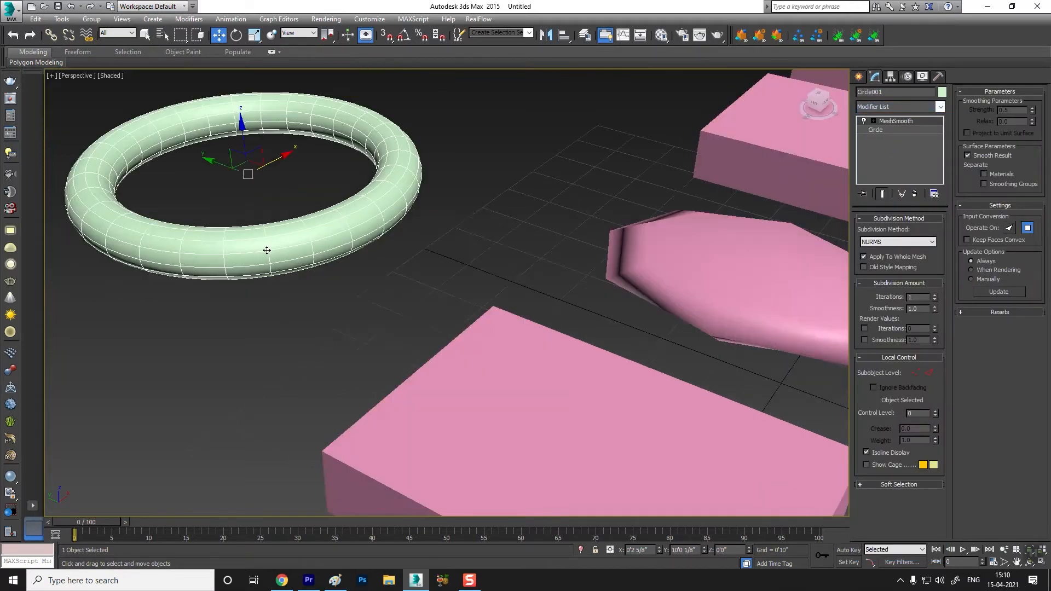
{"action": "scroll", "coordinate": [265, 276], "scroll_direction": "up", "scroll_amount": 3}
{"action": "left_click", "coordinate": [215, 228]}
{"action": "middle_click_drag", "start_coordinate": [214, 228], "coordinate": [408, 328]}
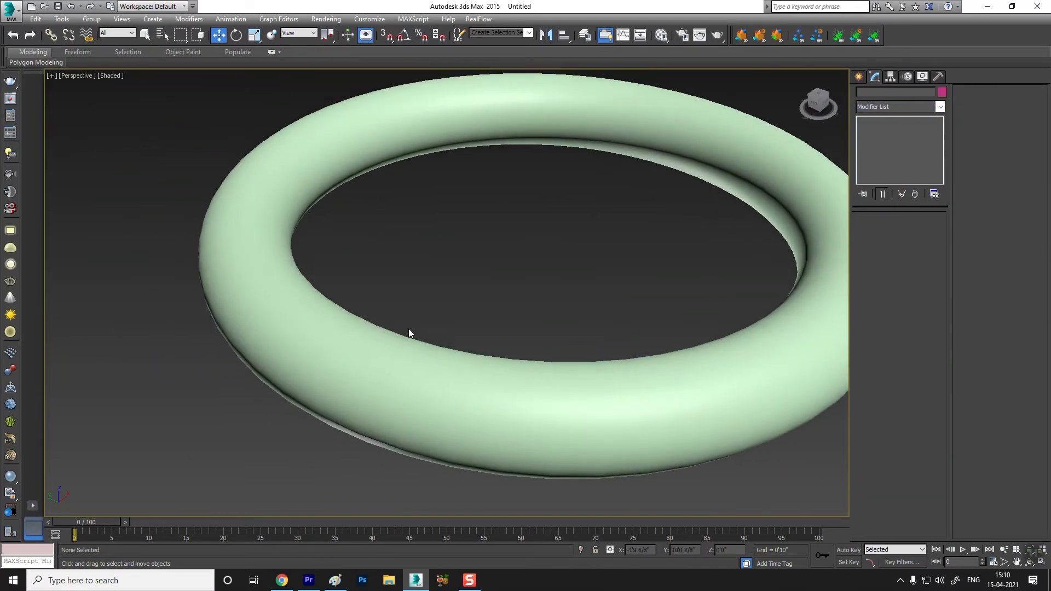
{"action": "scroll", "coordinate": [409, 329], "scroll_direction": "down", "scroll_amount": 5}
{"action": "middle_click_drag", "start_coordinate": [548, 351], "coordinate": [345, 265]}
{"action": "middle_click_drag", "start_coordinate": [603, 326], "coordinate": [420, 223]}
{"action": "scroll", "coordinate": [465, 247], "scroll_direction": "up", "scroll_amount": 1}
{"action": "middle_click_drag", "start_coordinate": [540, 271], "coordinate": [427, 251]}
{"action": "middle_click_drag", "start_coordinate": [679, 389], "coordinate": [551, 279], "text": "alt"}
{"action": "middle_click_drag", "start_coordinate": [533, 295], "coordinate": [597, 345], "text": "alt"}
{"action": "scroll", "coordinate": [384, 247], "scroll_direction": "up", "scroll_amount": 4}
{"action": "middle_click_drag", "start_coordinate": [307, 247], "coordinate": [460, 365]}
{"action": "middle_click_drag", "start_coordinate": [384, 301], "coordinate": [473, 353]}
{"action": "middle_click_drag", "start_coordinate": [232, 235], "coordinate": [197, 221], "text": "alt"}
Select the mesh-smoothed single-segment box and examine the rounded corners of the mesh-smoothed 50-segment box next to it
{"action": "scroll", "coordinate": [198, 220], "scroll_direction": "down", "scroll_amount": 4}
{"action": "middle_click_drag", "start_coordinate": [90, 107], "coordinate": [198, 220]}
{"action": "scroll", "coordinate": [198, 220], "scroll_direction": "up", "scroll_amount": 4}
{"action": "left_click", "coordinate": [189, 217]}
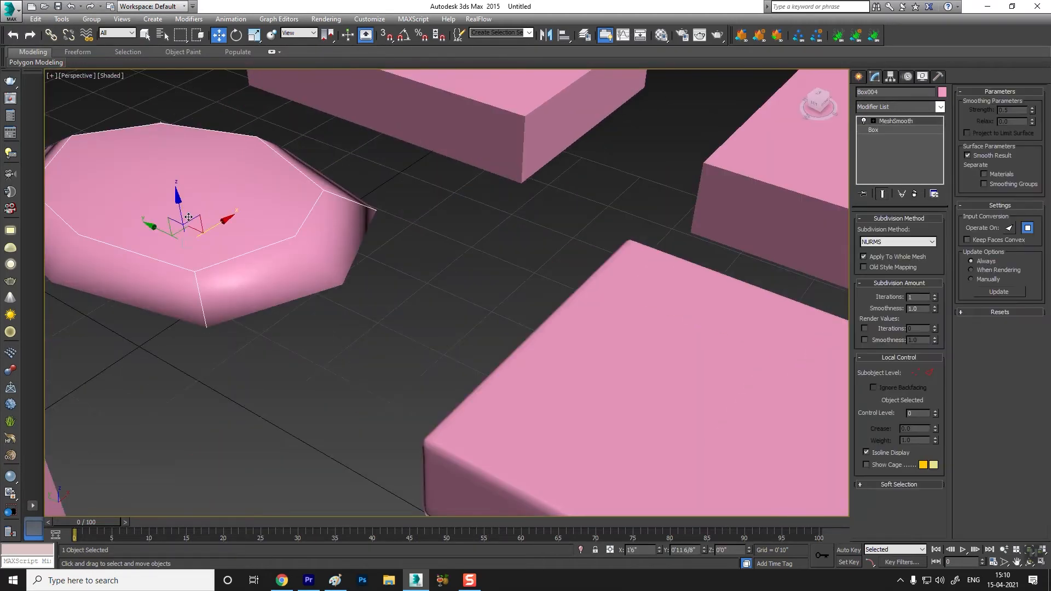
{"action": "scroll", "coordinate": [190, 228], "scroll_direction": "down", "scroll_amount": 2}
{"action": "middle_click_drag", "start_coordinate": [580, 466], "coordinate": [305, 228]}
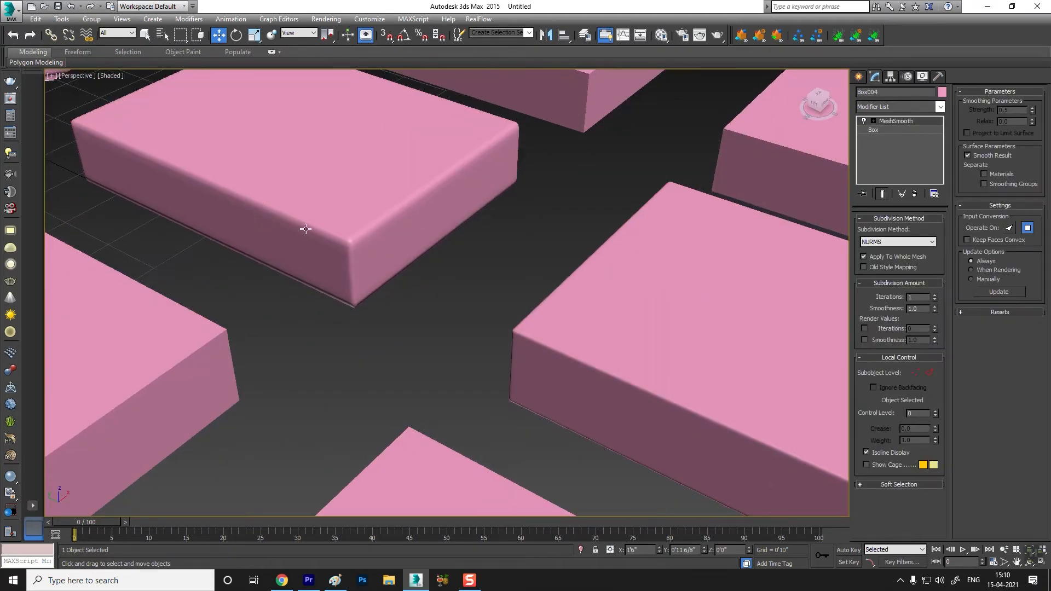
{"action": "scroll", "coordinate": [306, 227], "scroll_direction": "up", "scroll_amount": 5}
{"action": "scroll", "coordinate": [341, 228], "scroll_direction": "down", "scroll_amount": 3}
{"action": "scroll", "coordinate": [394, 249], "scroll_direction": "up", "scroll_amount": 5}
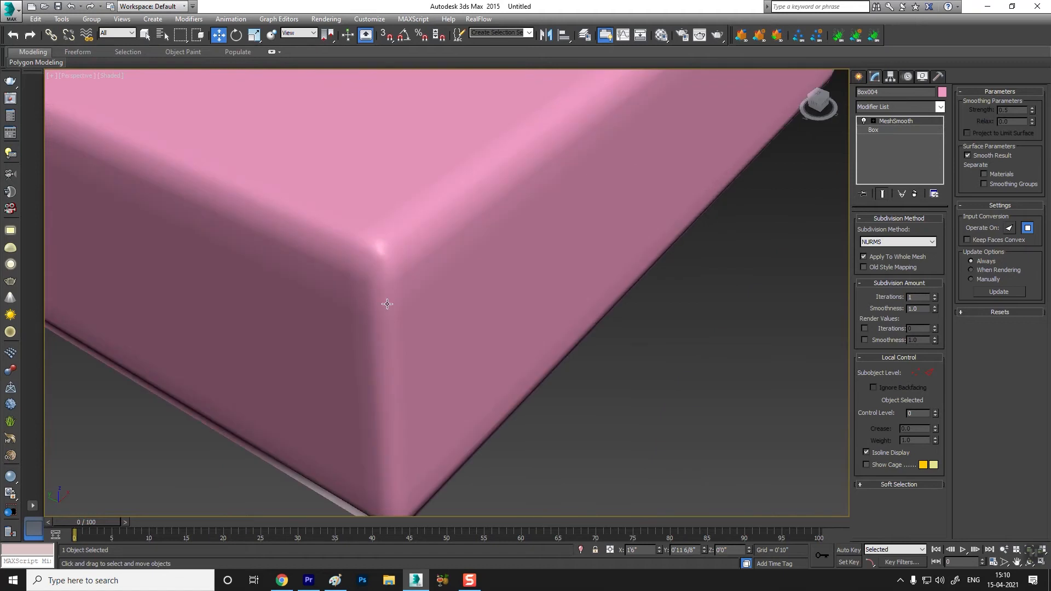
{"action": "scroll", "coordinate": [387, 304], "scroll_direction": "down", "scroll_amount": 4}
{"action": "middle_click_drag", "start_coordinate": [537, 350], "coordinate": [328, 219]}
{"action": "scroll", "coordinate": [329, 219], "scroll_direction": "down", "scroll_amount": 1}
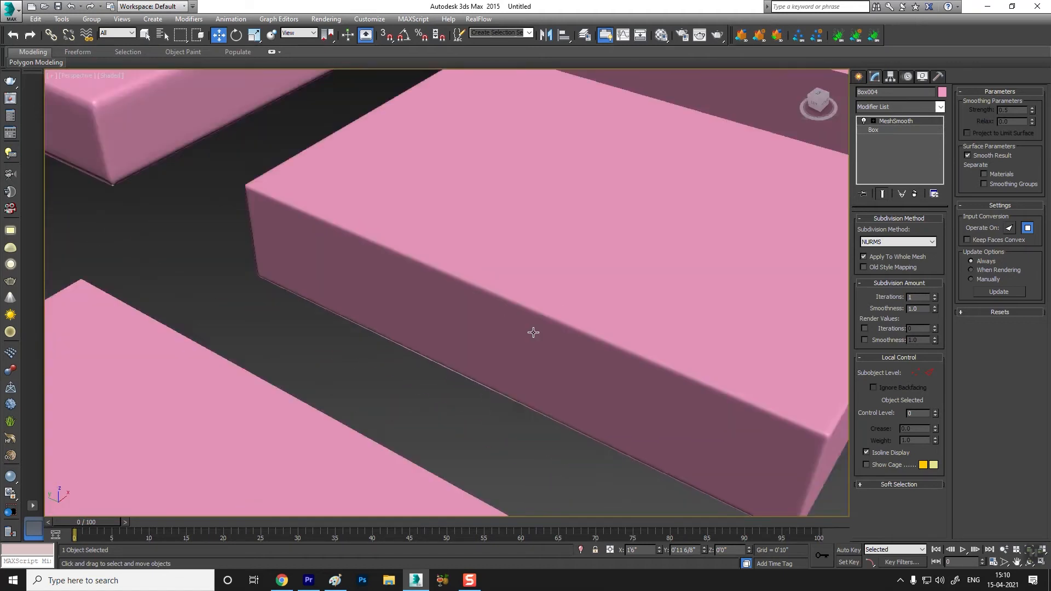
Examine the corners of the mesh-smoothed 100-segment box from up close and compare them with the 50-segment box's edges
{"action": "middle_click_drag", "start_coordinate": [533, 332], "coordinate": [345, 272]}
{"action": "scroll", "coordinate": [413, 289], "scroll_direction": "up", "scroll_amount": 6}
{"action": "middle_click_drag", "start_coordinate": [454, 359], "coordinate": [504, 323]}
{"action": "scroll", "coordinate": [434, 350], "scroll_direction": "down", "scroll_amount": 2}
{"action": "scroll", "coordinate": [433, 349], "scroll_direction": "up", "scroll_amount": 5}
{"action": "scroll", "coordinate": [432, 347], "scroll_direction": "down", "scroll_amount": 5}
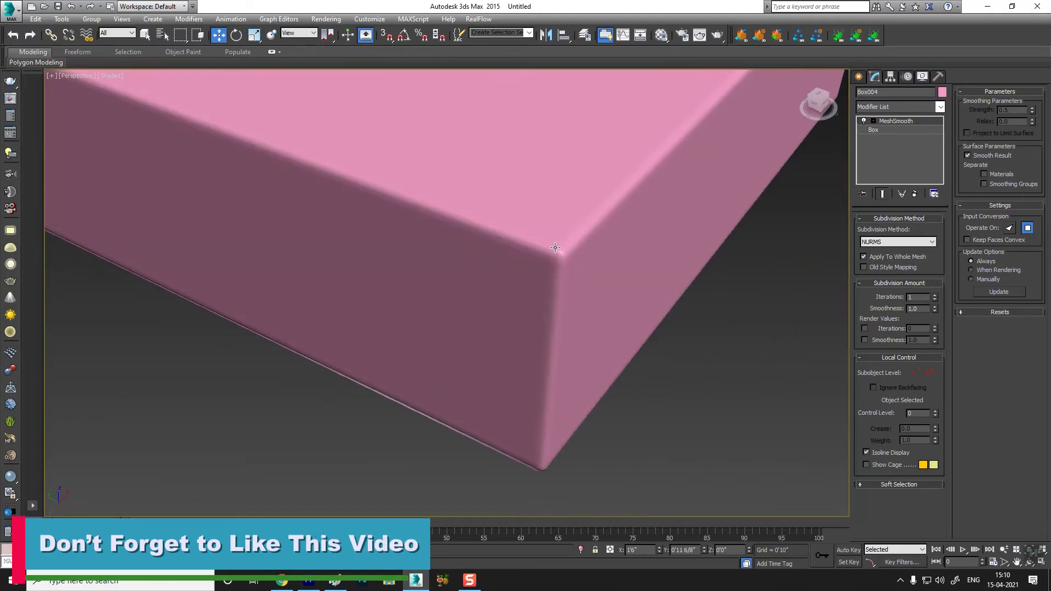
{"action": "scroll", "coordinate": [548, 371], "scroll_direction": "down", "scroll_amount": 4}
{"action": "scroll", "coordinate": [460, 258], "scroll_direction": "up", "scroll_amount": 5}
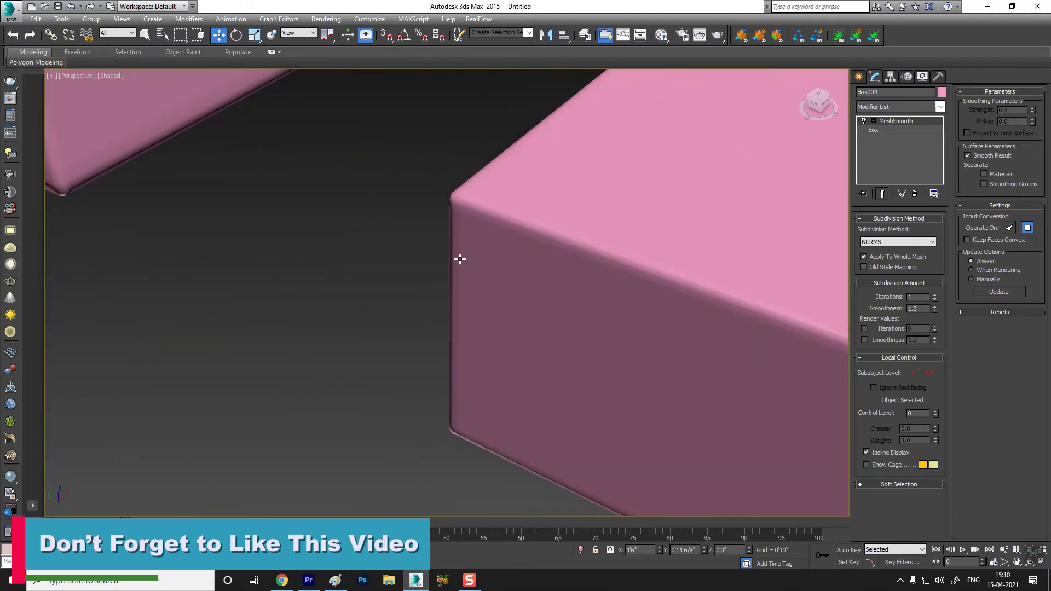
{"action": "scroll", "coordinate": [465, 193], "scroll_direction": "down", "scroll_amount": 2}
{"action": "middle_click_drag", "start_coordinate": [465, 193], "coordinate": [527, 334]}
{"action": "scroll", "coordinate": [492, 323], "scroll_direction": "down", "scroll_amount": 3}
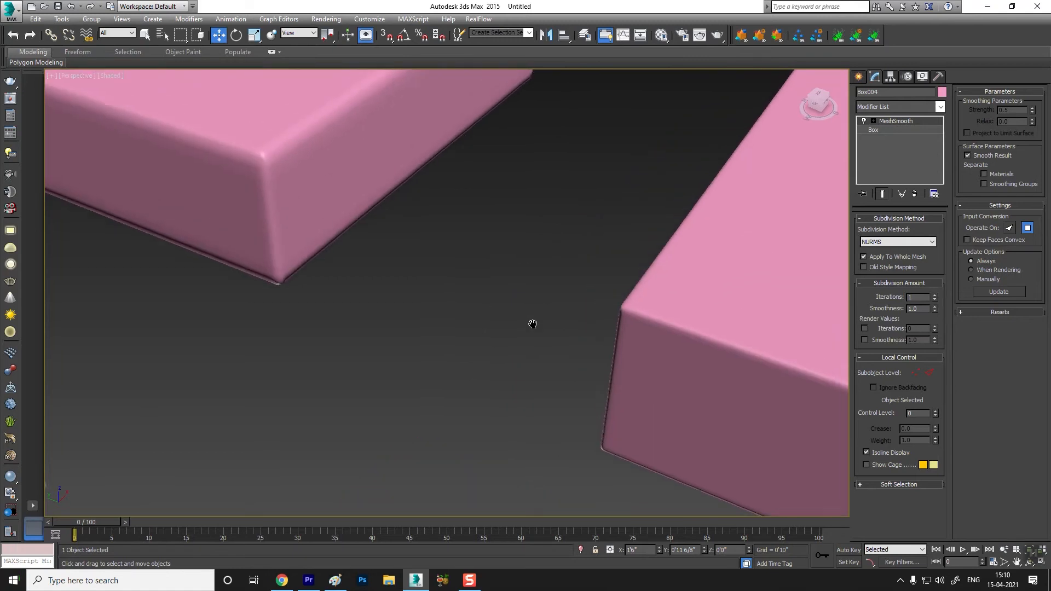
{"action": "scroll", "coordinate": [252, 235], "scroll_direction": "down", "scroll_amount": 5}
{"action": "scroll", "coordinate": [446, 235], "scroll_direction": "down", "scroll_amount": 6}
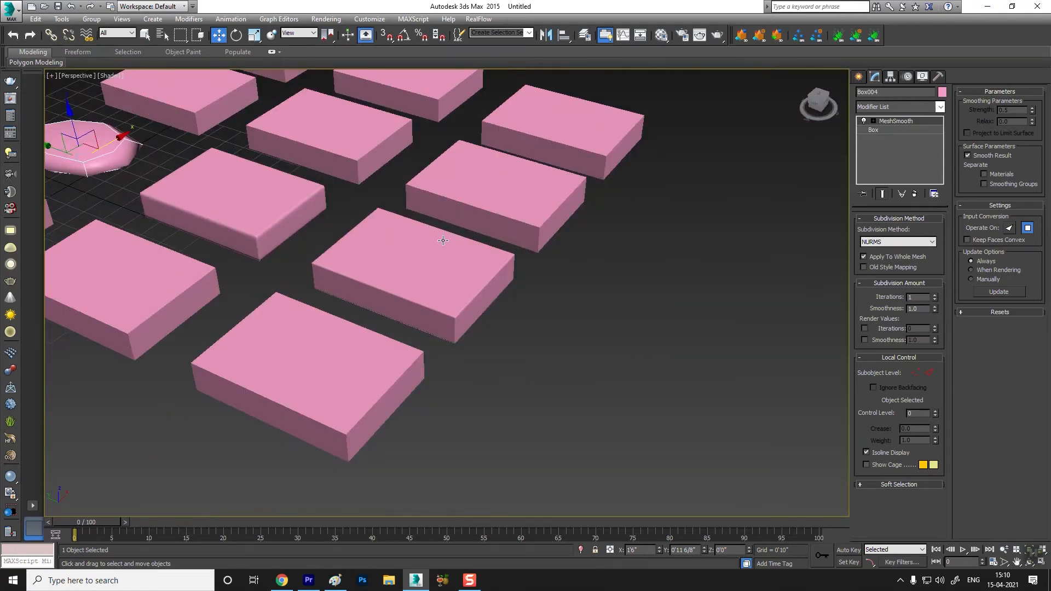
Apply a TurboSmooth modifier to the plain single-segment box beside the mesh-smoothed single-segment box
{"action": "left_click", "coordinate": [386, 250]}
{"action": "middle_click_drag", "start_coordinate": [389, 271], "coordinate": [385, 237]}
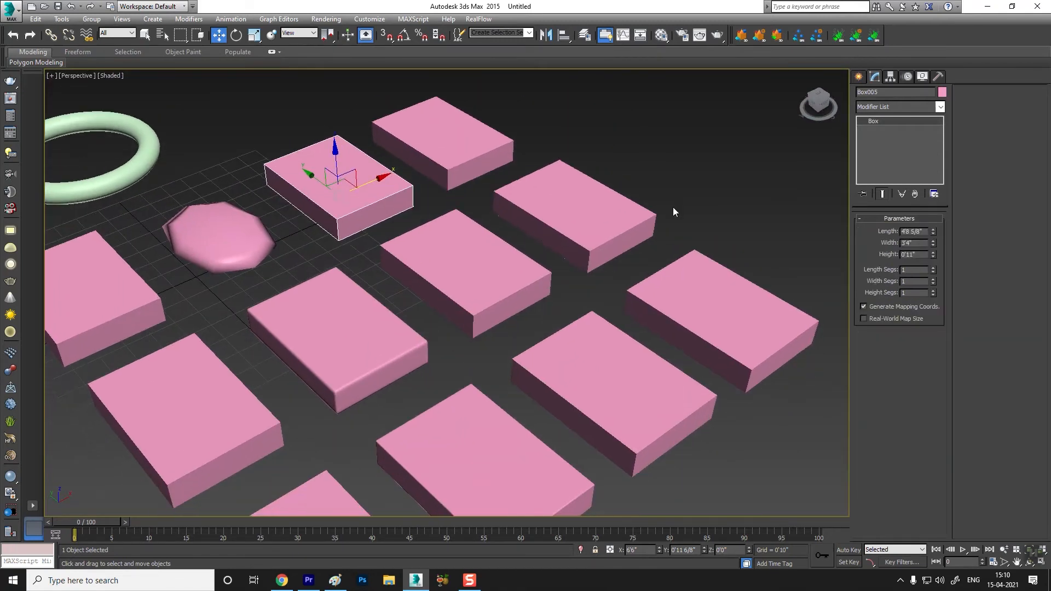
{"action": "left_click", "coordinate": [872, 107]}
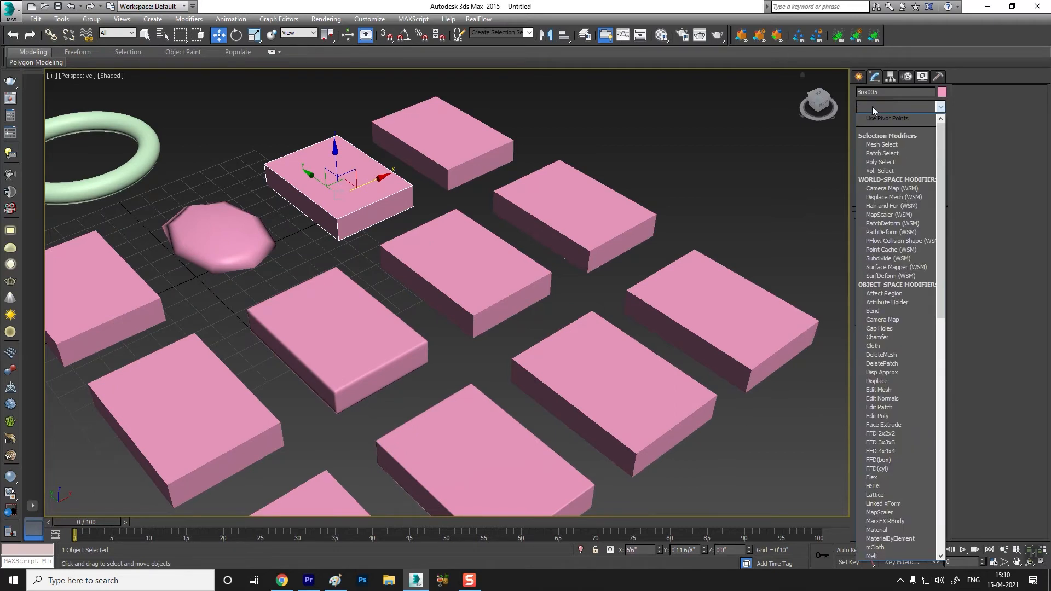
{"action": "key", "text": "t"}
{"action": "key", "text": "t"}
{"action": "key", "text": "t"}
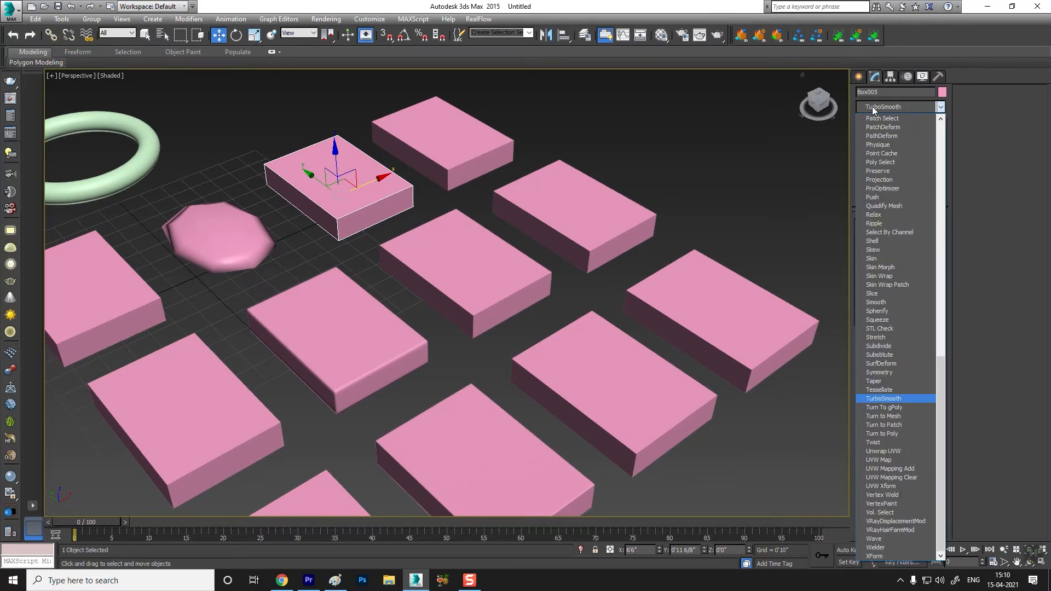
{"action": "left_click", "coordinate": [882, 398]}
{"action": "scroll", "coordinate": [230, 239], "scroll_direction": "up", "scroll_amount": 5}
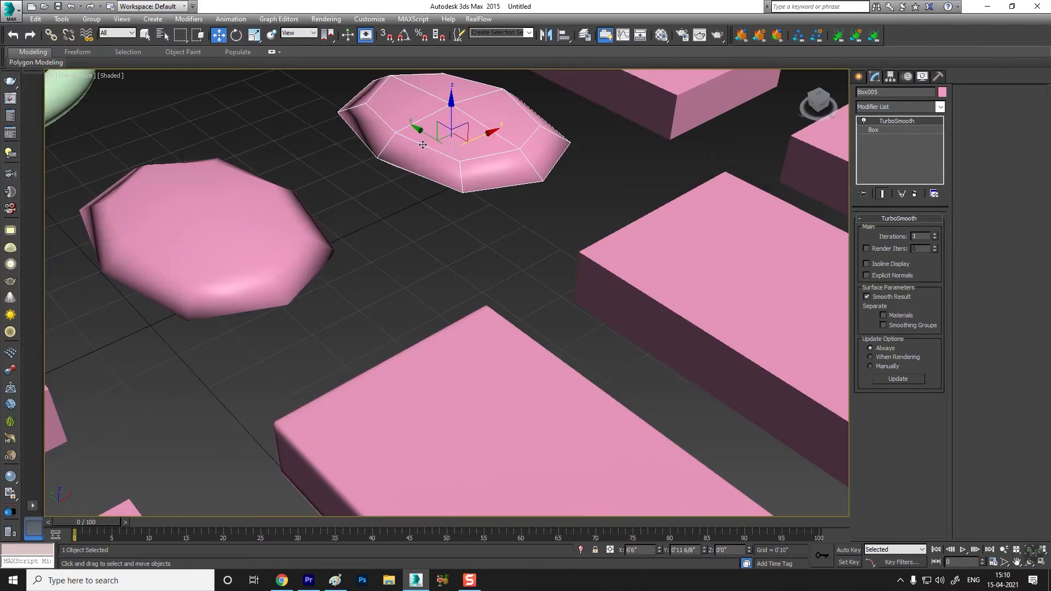
{"action": "scroll", "coordinate": [423, 145], "scroll_direction": "down", "scroll_amount": 5}
Apply a TurboSmooth modifier to the plain 50-segment box in the same row as the mesh-smoothed 50-segment box
{"action": "left_click", "coordinate": [501, 216]}
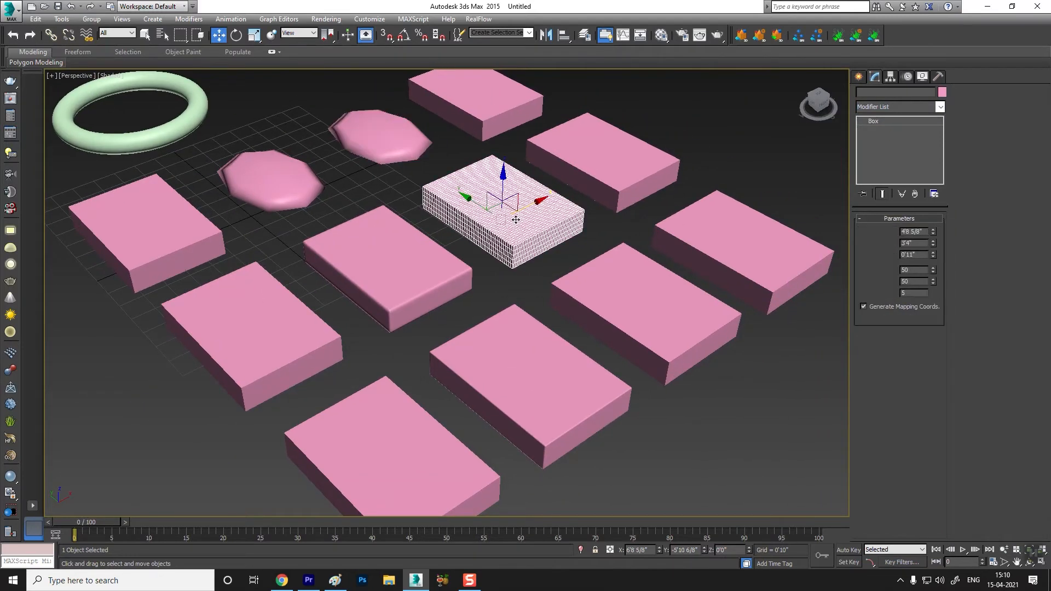
{"action": "left_click", "coordinate": [888, 108]}
{"action": "key", "text": "u"}
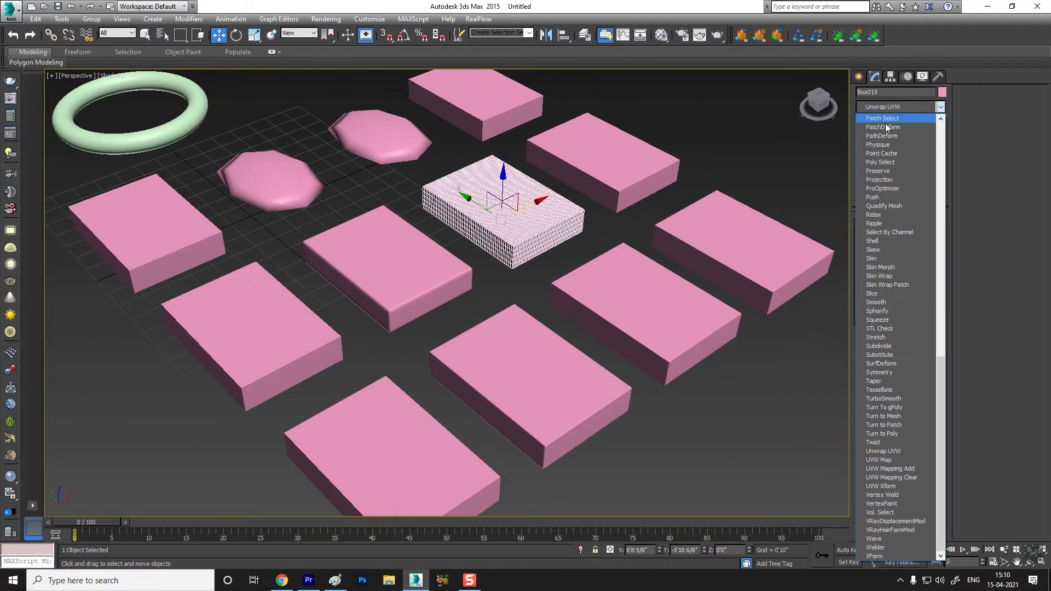
{"action": "left_click", "coordinate": [895, 400]}
Apply a TurboSmooth modifier to the neighbouring 100-segment box, then deselect it and check its edges
{"action": "left_click", "coordinate": [706, 330]}
{"action": "left_click", "coordinate": [901, 106]}
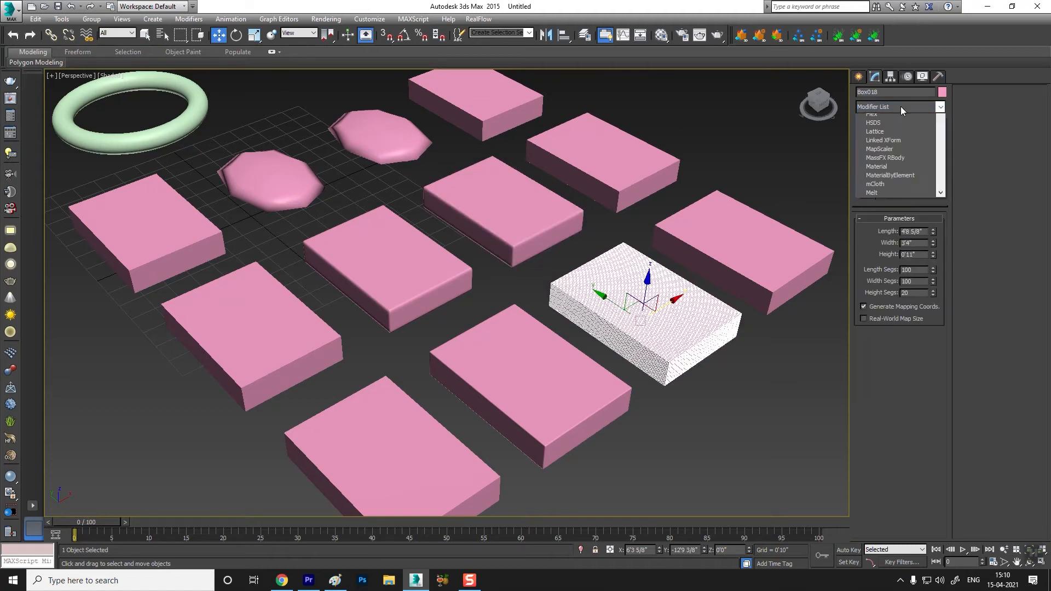
{"action": "key", "text": "u"}
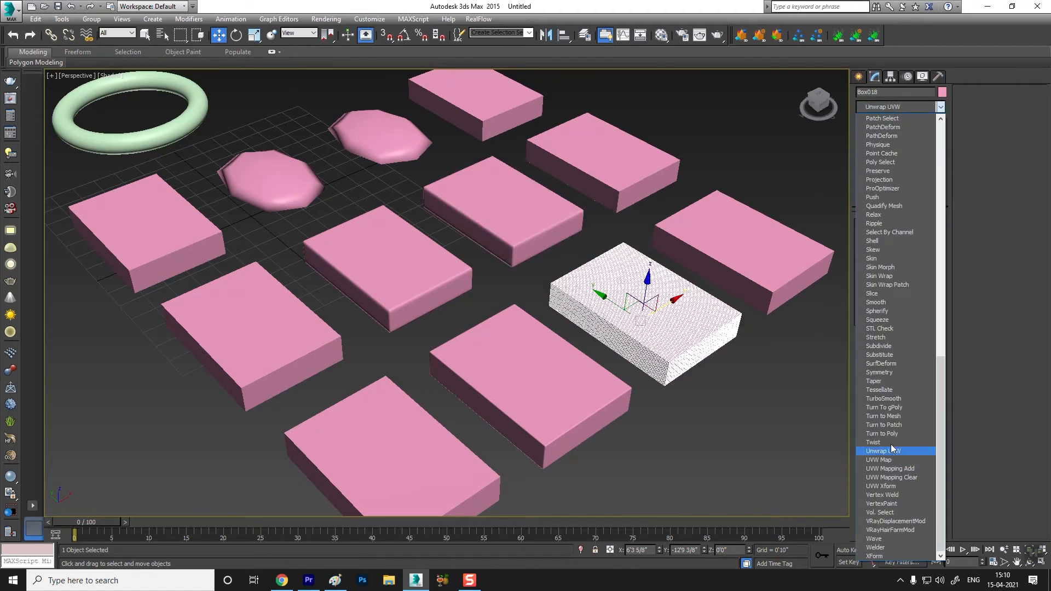
{"action": "left_click", "coordinate": [898, 389]}
{"action": "scroll", "coordinate": [706, 337], "scroll_direction": "up", "scroll_amount": 3}
{"action": "left_click", "coordinate": [716, 418]}
{"action": "scroll", "coordinate": [592, 351], "scroll_direction": "up", "scroll_amount": 3}
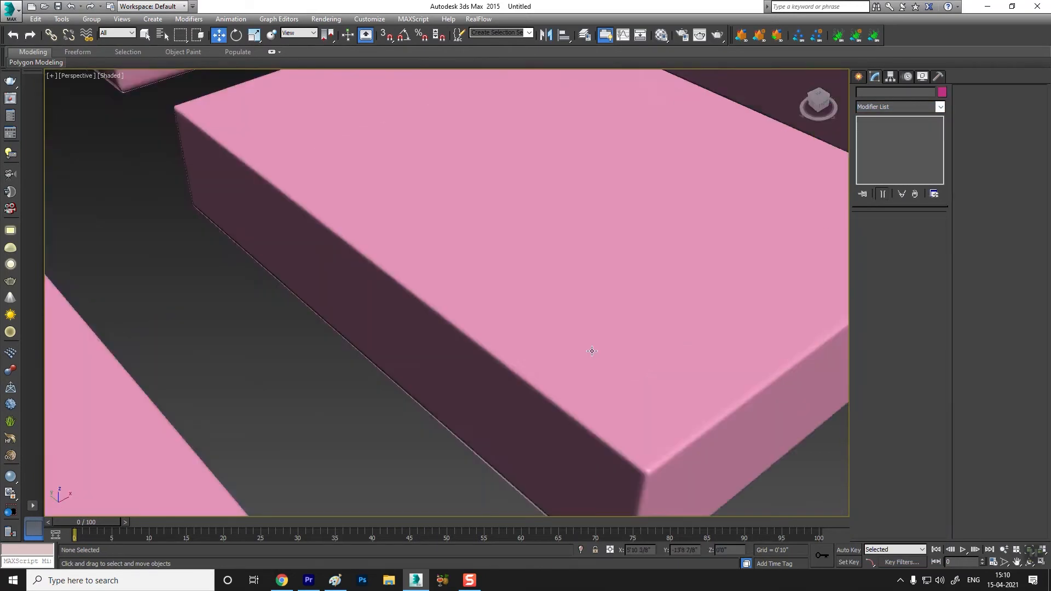
{"action": "scroll", "coordinate": [592, 351], "scroll_direction": "down", "scroll_amount": 4}
{"action": "scroll", "coordinate": [351, 282], "scroll_direction": "up", "scroll_amount": 5}
{"action": "middle_click_drag", "start_coordinate": [522, 321], "coordinate": [575, 356], "text": "alt"}
{"action": "scroll", "coordinate": [510, 303], "scroll_direction": "down", "scroll_amount": 3}
Raise the TurboSmooth iterations of the 50-segment box to 4 and inspect its edges deselected
{"action": "left_click", "coordinate": [449, 203]}
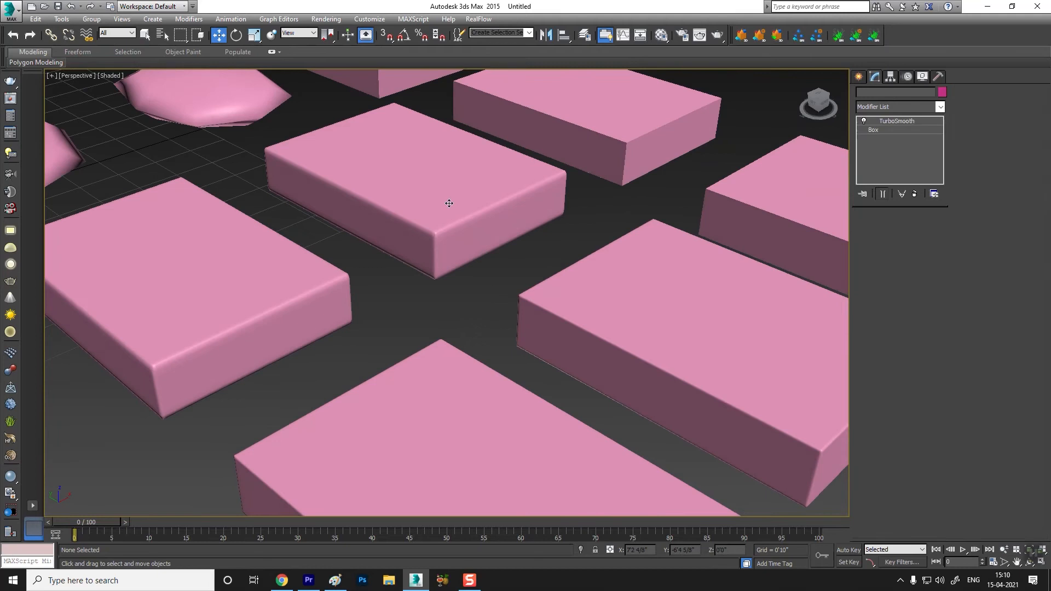
{"action": "left_click", "coordinate": [935, 234]}
{"action": "left_click", "coordinate": [936, 234]}
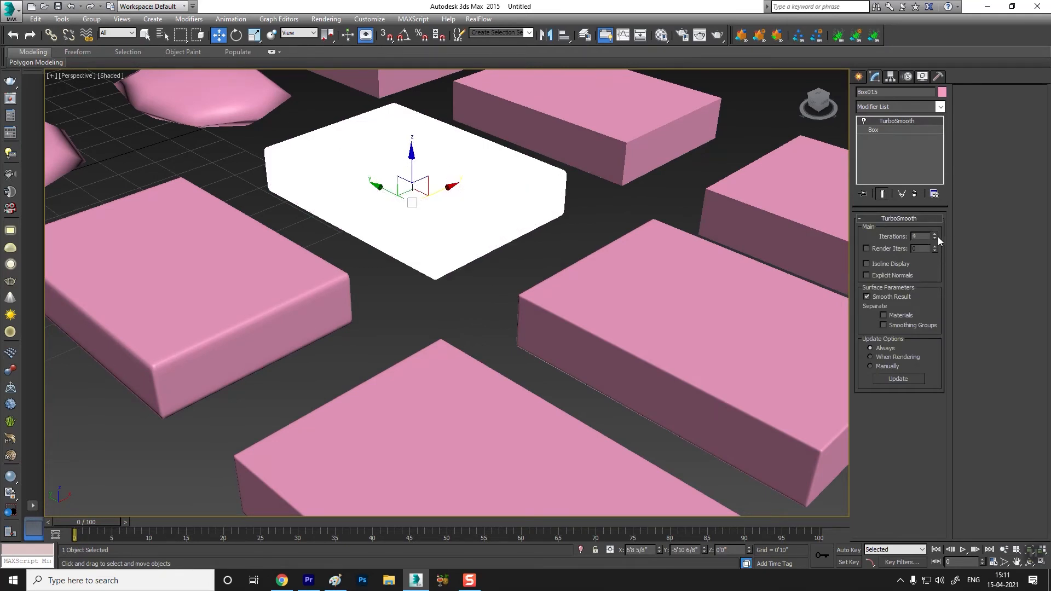
{"action": "left_click", "coordinate": [936, 239]}
{"action": "left_click", "coordinate": [935, 234]}
{"action": "left_click", "coordinate": [437, 310]}
{"action": "scroll", "coordinate": [418, 279], "scroll_direction": "up", "scroll_amount": 10}
{"action": "scroll", "coordinate": [418, 280], "scroll_direction": "down", "scroll_amount": 10}
{"action": "scroll", "coordinate": [479, 313], "scroll_direction": "up", "scroll_amount": 3}
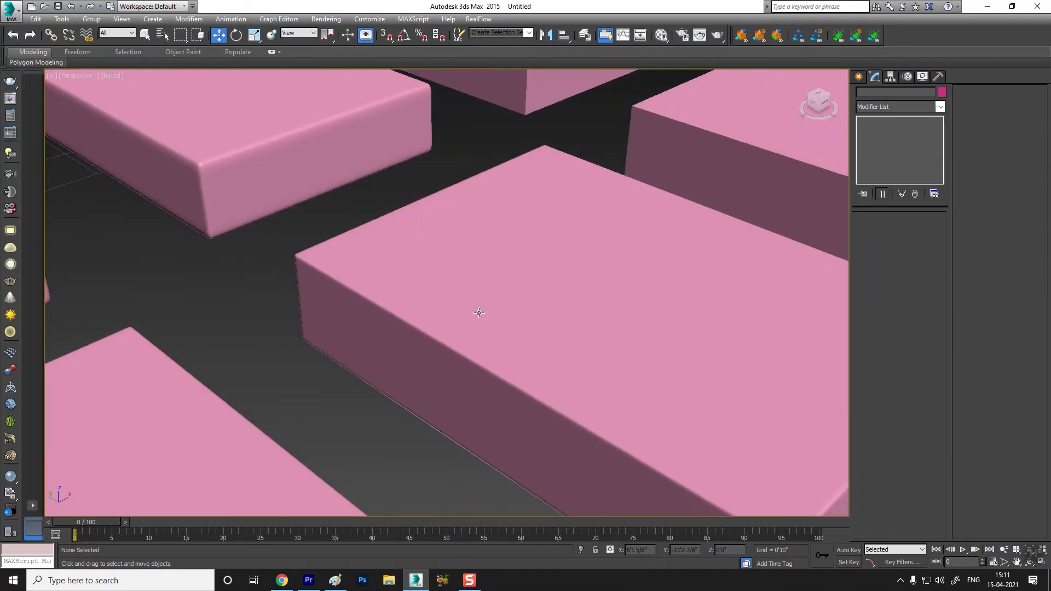
Set the TurboSmooth iterations of the 100-segment box to 2 and inspect its corners deselected
{"action": "left_click", "coordinate": [479, 313]}
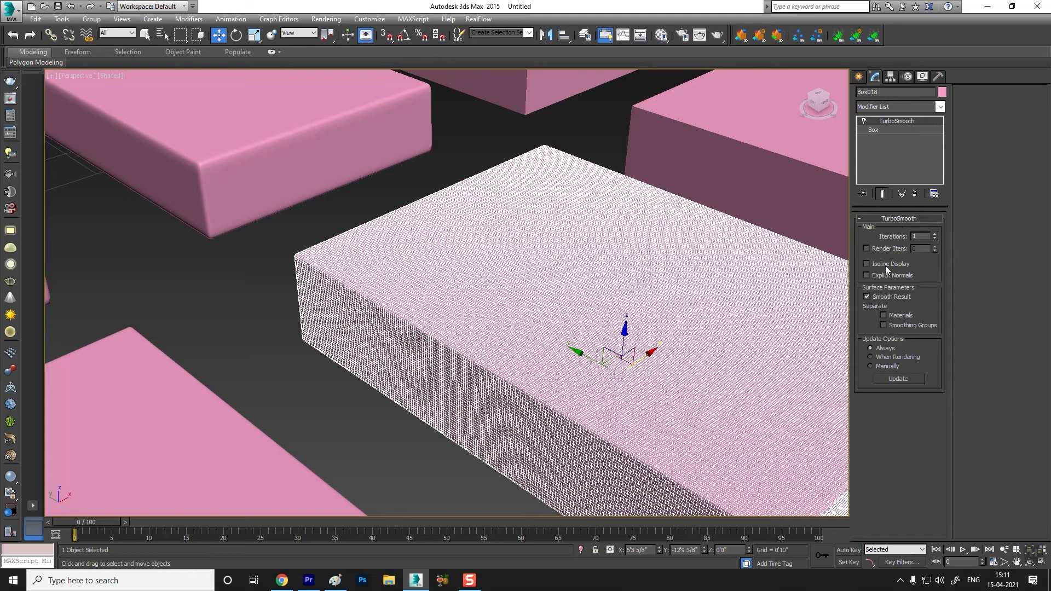
{"action": "left_click", "coordinate": [935, 234]}
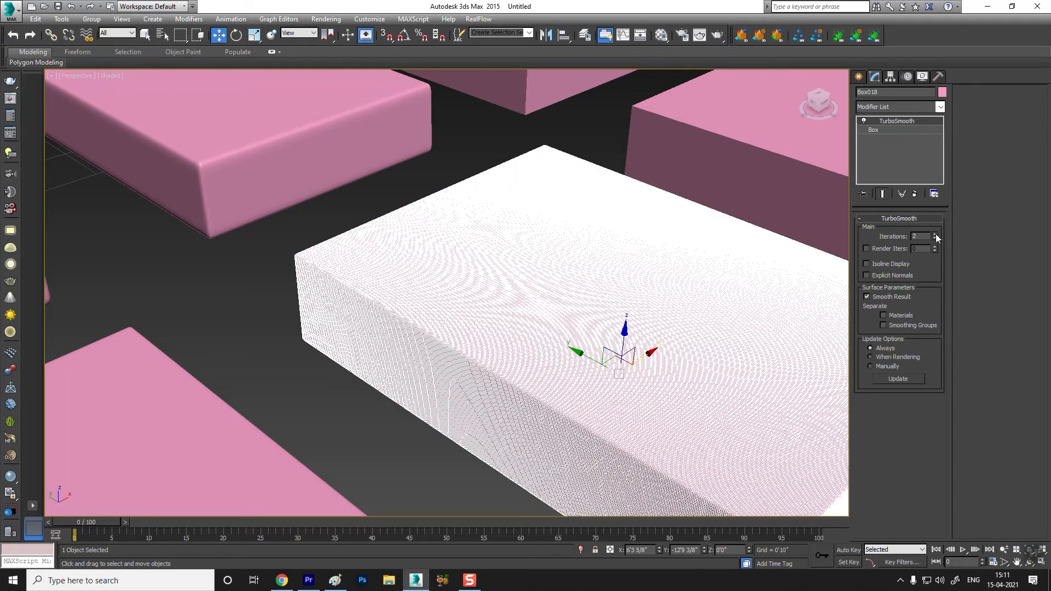
{"action": "left_click", "coordinate": [296, 267]}
{"action": "scroll", "coordinate": [312, 264], "scroll_direction": "up", "scroll_amount": 5}
{"action": "scroll", "coordinate": [290, 266], "scroll_direction": "up", "scroll_amount": 4}
{"action": "scroll", "coordinate": [284, 225], "scroll_direction": "down", "scroll_amount": 3}
{"action": "middle_click_drag", "start_coordinate": [307, 243], "coordinate": [465, 349]}
{"action": "scroll", "coordinate": [465, 349], "scroll_direction": "down", "scroll_amount": 2}
{"action": "scroll", "coordinate": [461, 262], "scroll_direction": "down", "scroll_amount": 10}
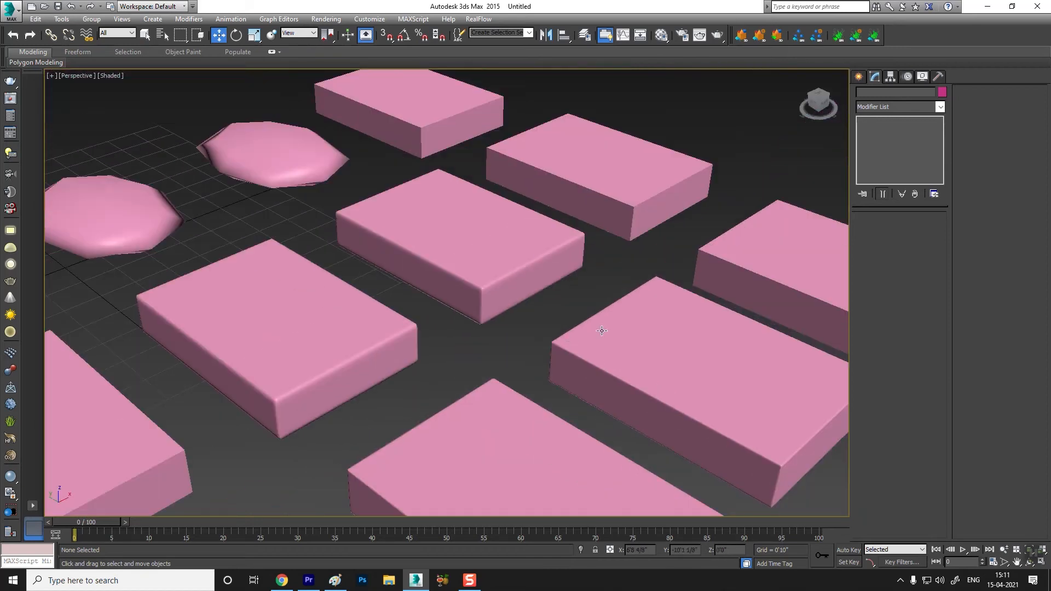
Set the TurboSmooth iterations of the single-segment box to 3, then deselect it and check its rounded shape
{"action": "scroll", "coordinate": [432, 351], "scroll_direction": "up", "scroll_amount": 1}
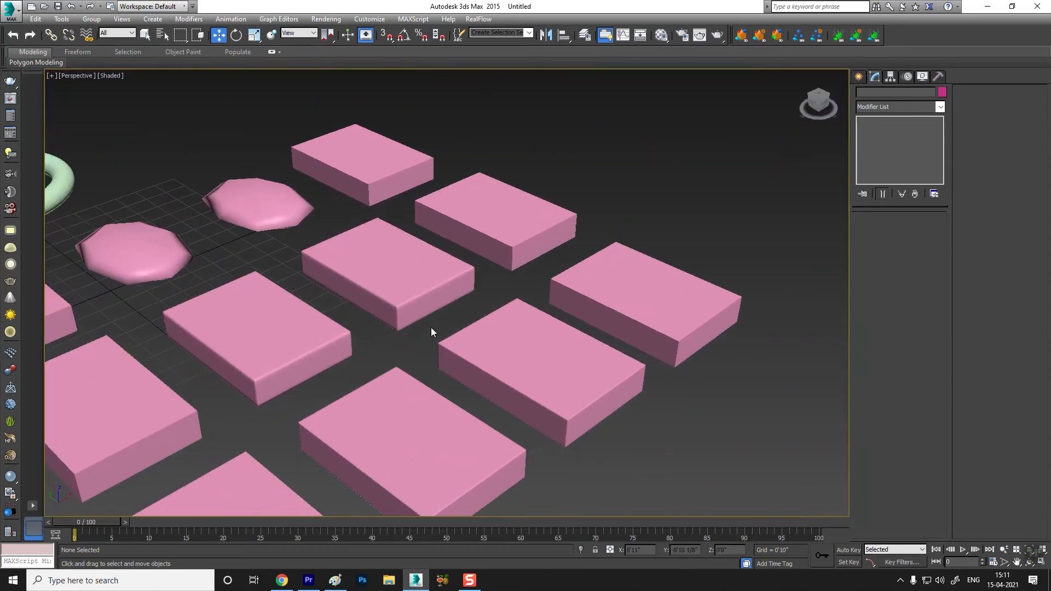
{"action": "left_click", "coordinate": [268, 207]}
{"action": "key", "text": "z"}
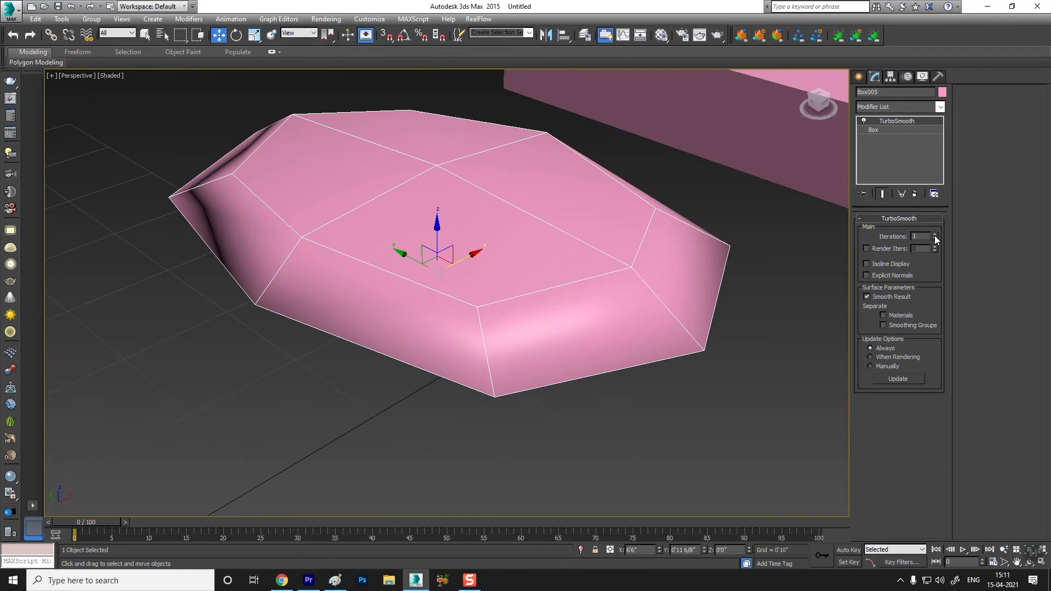
{"action": "left_click", "coordinate": [935, 234]}
{"action": "left_click", "coordinate": [935, 234]}
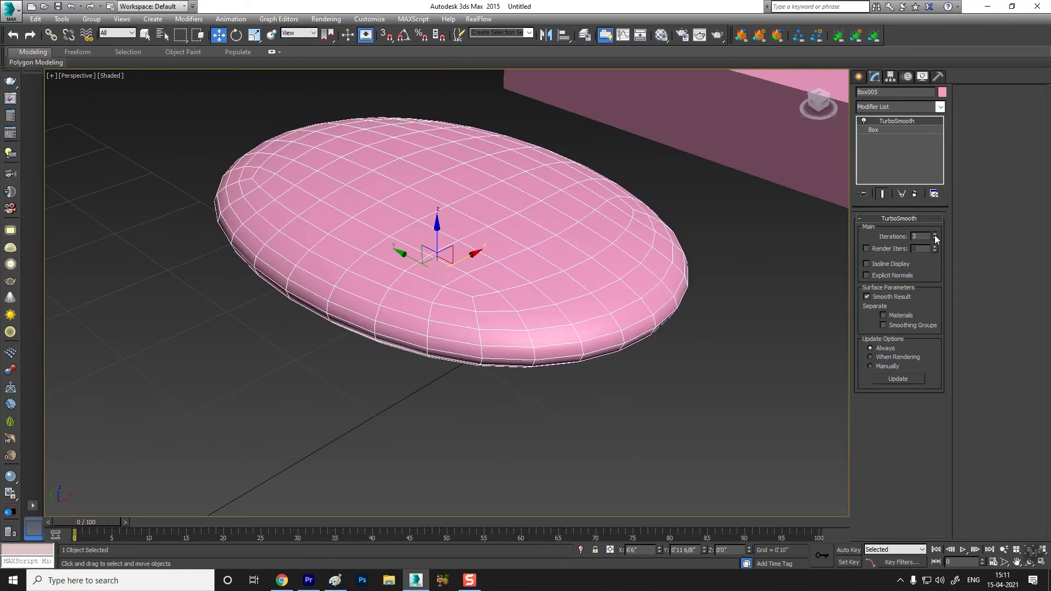
{"action": "left_click", "coordinate": [575, 423]}
{"action": "scroll", "coordinate": [438, 318], "scroll_direction": "up", "scroll_amount": 2}
{"action": "scroll", "coordinate": [430, 335], "scroll_direction": "down", "scroll_amount": 2}
{"action": "middle_click_drag", "start_coordinate": [431, 334], "coordinate": [577, 309], "text": "alt"}
{"action": "scroll", "coordinate": [438, 278], "scroll_direction": "down", "scroll_amount": 4}
{"action": "scroll", "coordinate": [467, 323], "scroll_direction": "down", "scroll_amount": 2}
Set the MeshSmooth iterations of the mesh-smoothed single-segment box to 4
{"action": "left_click", "coordinate": [305, 274]}
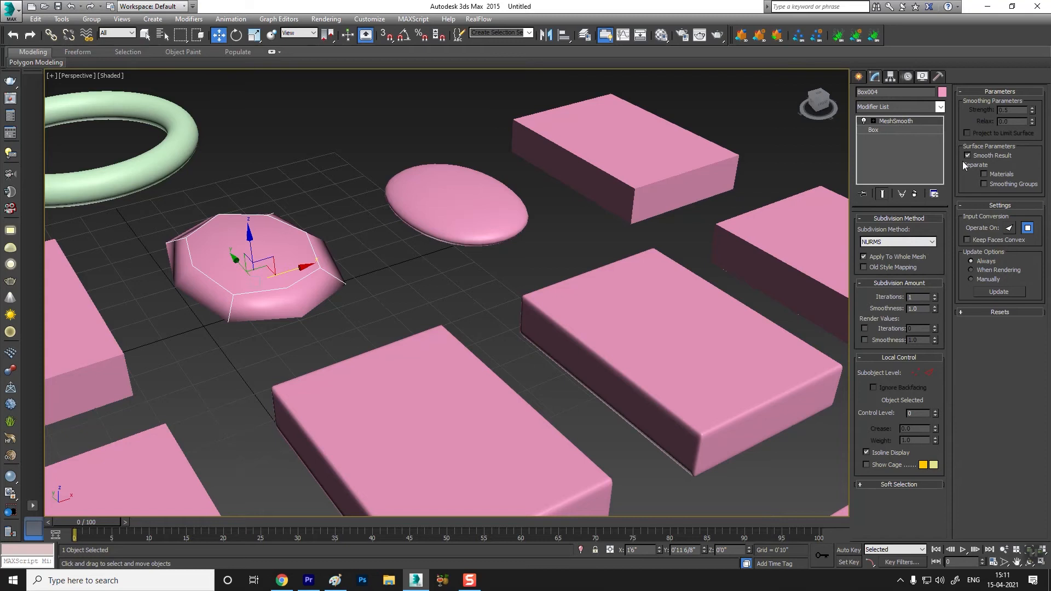
{"action": "left_click", "coordinate": [912, 121]}
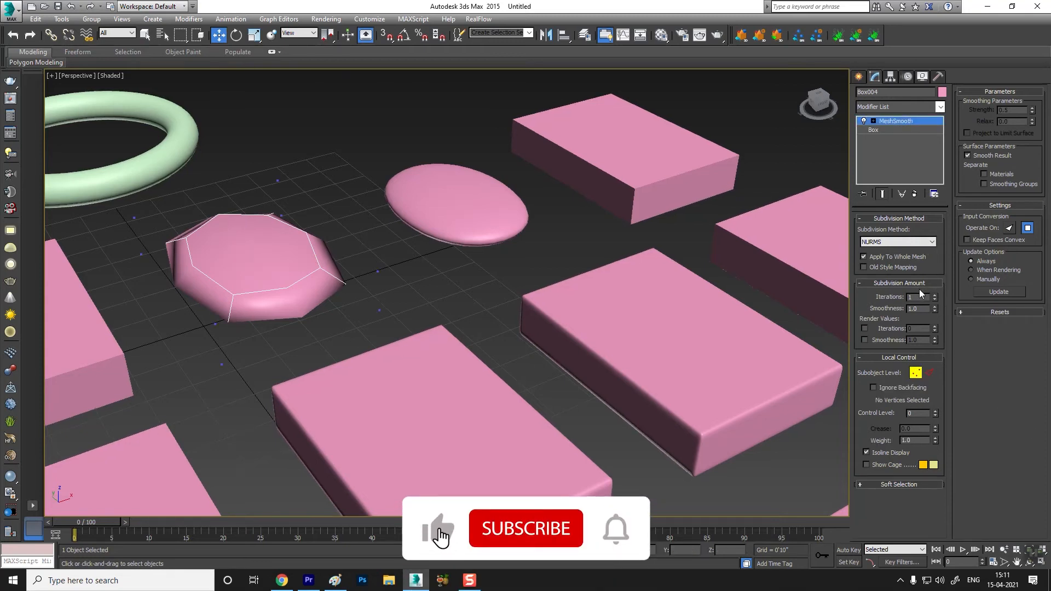
{"action": "left_click", "coordinate": [936, 296]}
{"action": "left_click", "coordinate": [936, 296]}
{"action": "left_click", "coordinate": [936, 295]}
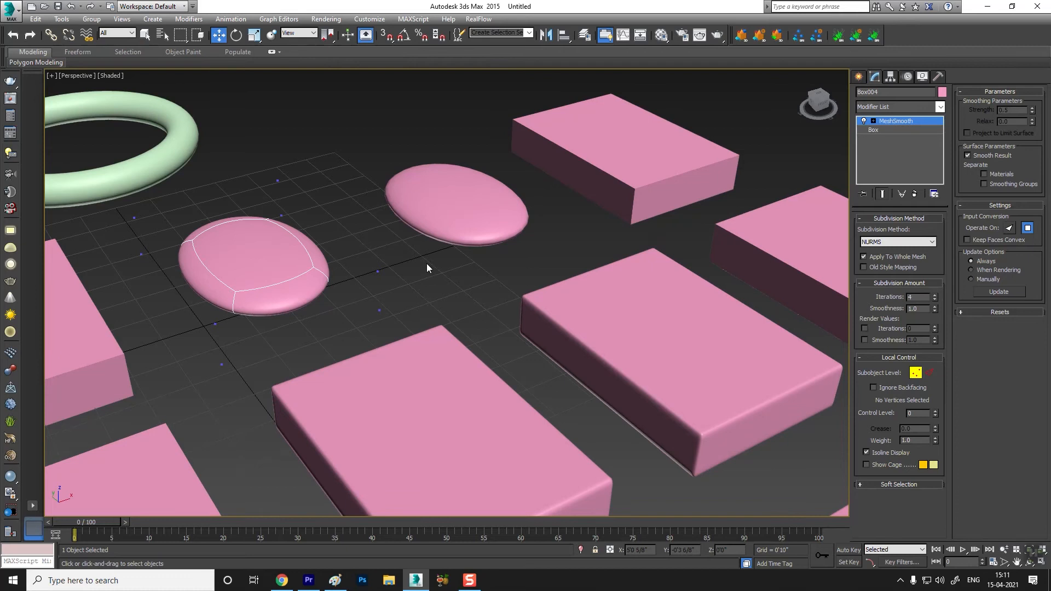
Compare the edges and corners of the mesh-smoothed and turbo-smoothed boxes from several angles
{"action": "scroll", "coordinate": [429, 265], "scroll_direction": "down", "scroll_amount": 5}
{"action": "scroll", "coordinate": [514, 321], "scroll_direction": "up", "scroll_amount": 5}
{"action": "scroll", "coordinate": [524, 313], "scroll_direction": "down", "scroll_amount": 2}
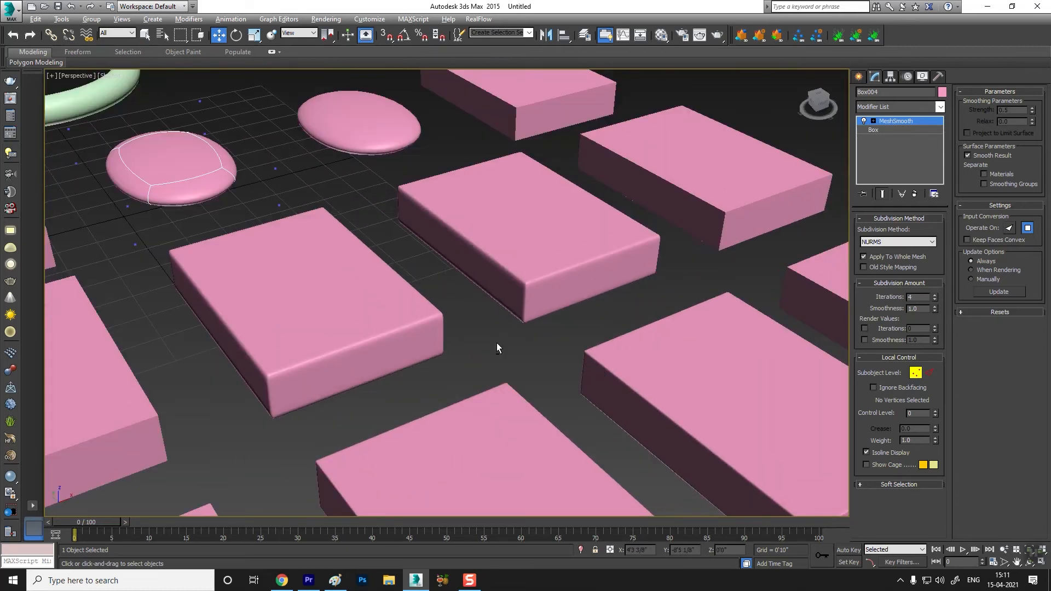
{"action": "scroll", "coordinate": [494, 324], "scroll_direction": "up", "scroll_amount": 2}
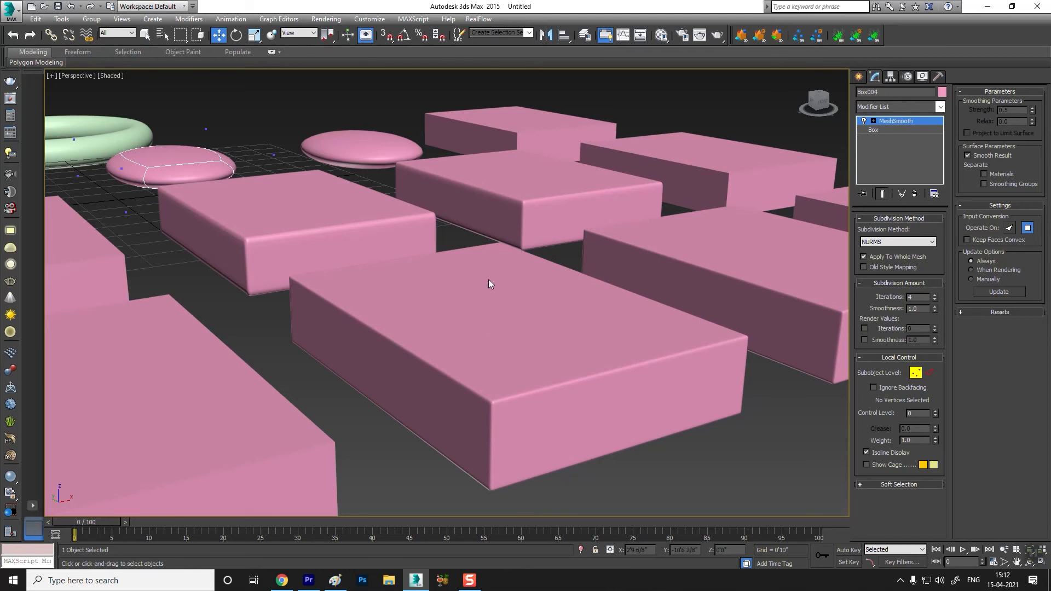
{"action": "scroll", "coordinate": [490, 285], "scroll_direction": "down", "scroll_amount": 5}
{"action": "middle_click_drag", "start_coordinate": [333, 264], "coordinate": [362, 285]}
{"action": "middle_click_drag", "start_coordinate": [478, 360], "coordinate": [419, 360]}
{"action": "scroll", "coordinate": [455, 345], "scroll_direction": "up", "scroll_amount": 5}
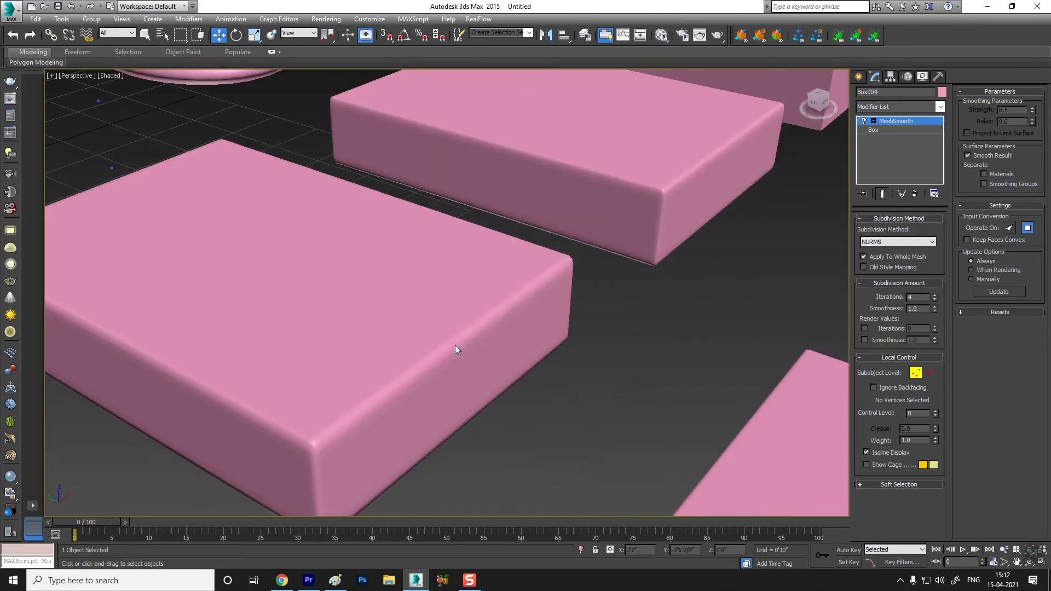
{"action": "scroll", "coordinate": [331, 416], "scroll_direction": "up", "scroll_amount": 2}
{"action": "scroll", "coordinate": [300, 421], "scroll_direction": "down", "scroll_amount": 2}
{"action": "middle_click_drag", "start_coordinate": [300, 420], "coordinate": [340, 328], "text": "alt"}
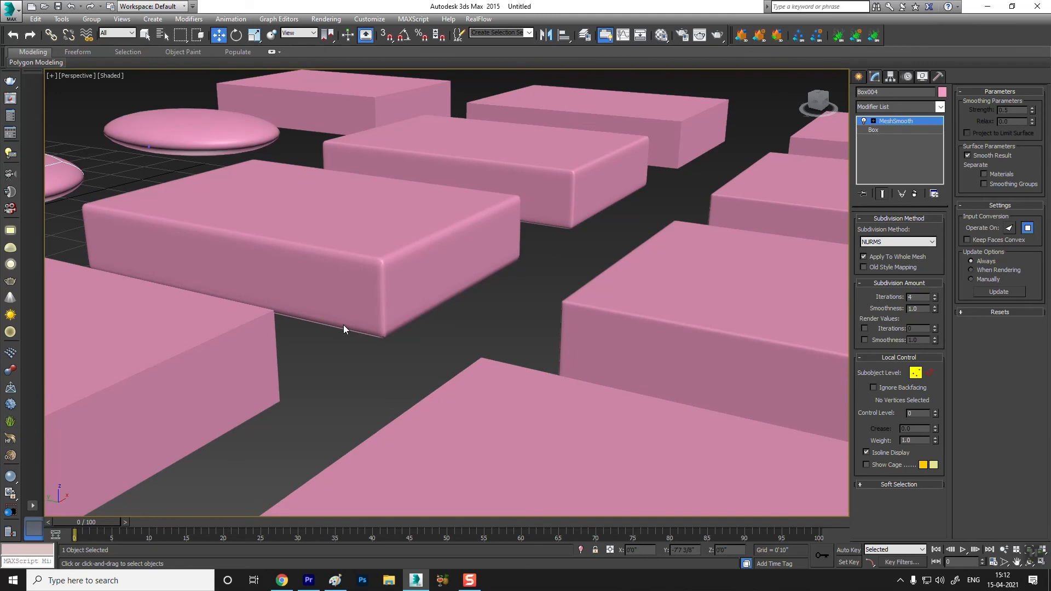